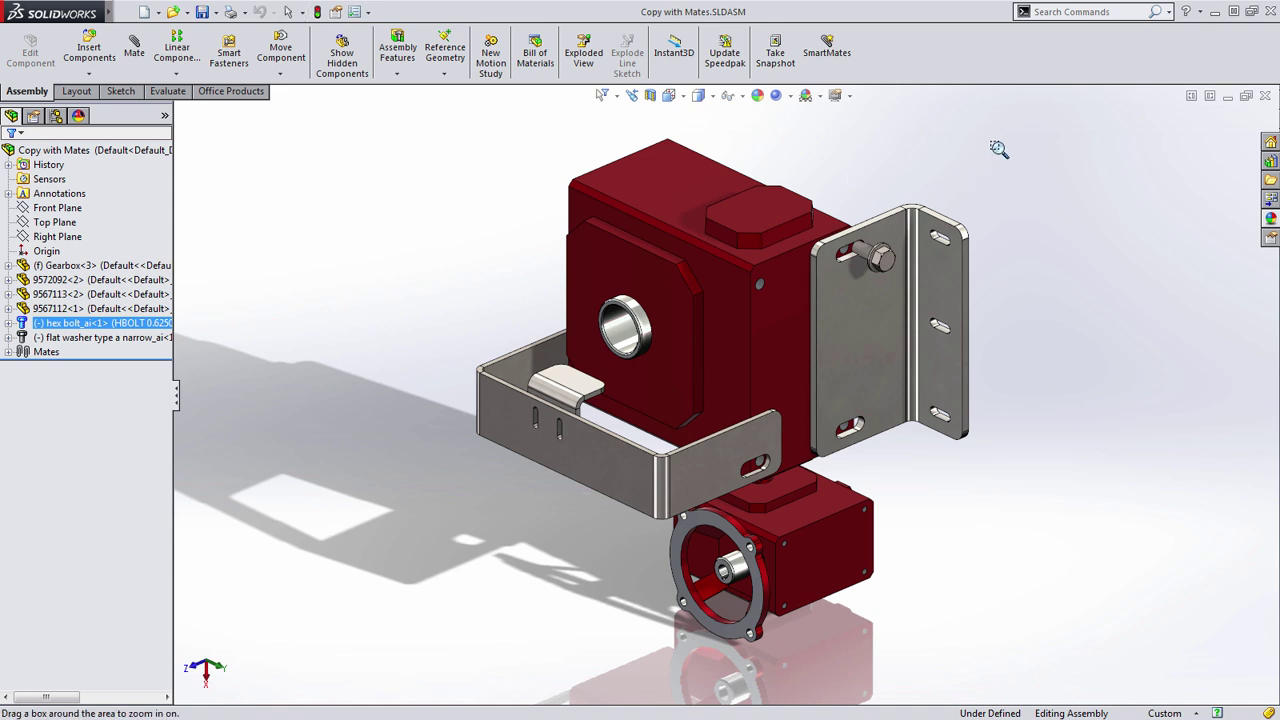
Zoom and pan onto the hex bolt and flat washer in the bracket's upper hole, selecting each in turn, then deselect.
{"action": "left_click_drag", "start_coordinate": [994, 149], "coordinate": [726, 340]}
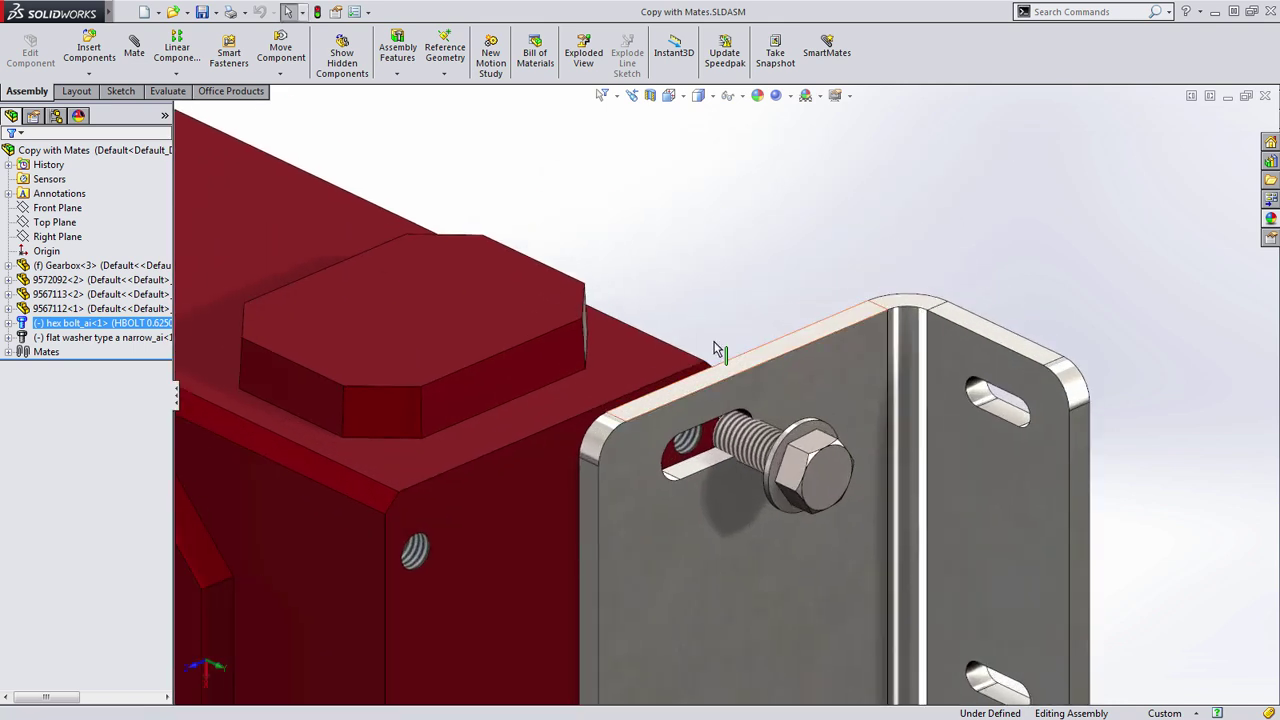
{"action": "middle_click_drag", "start_coordinate": [729, 309], "coordinate": [799, 218], "text": "ctrl"}
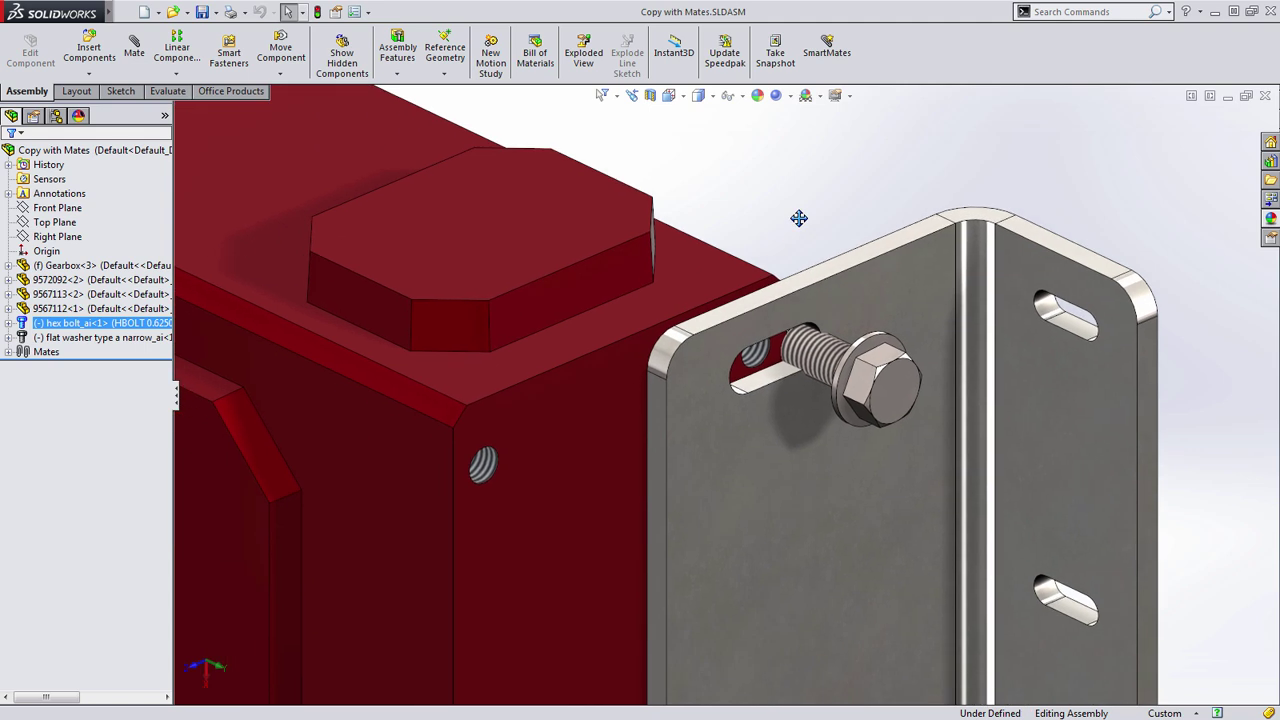
{"action": "left_click", "coordinate": [100, 336]}
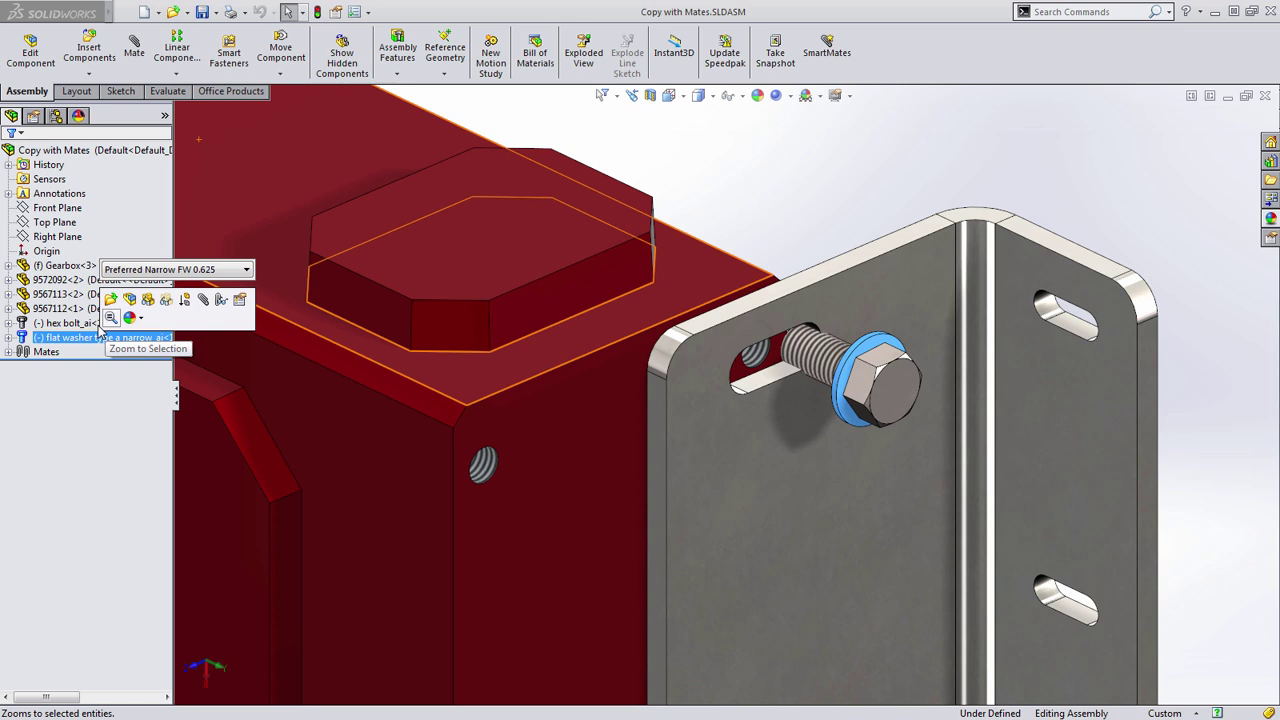
{"action": "left_click", "coordinate": [73, 325]}
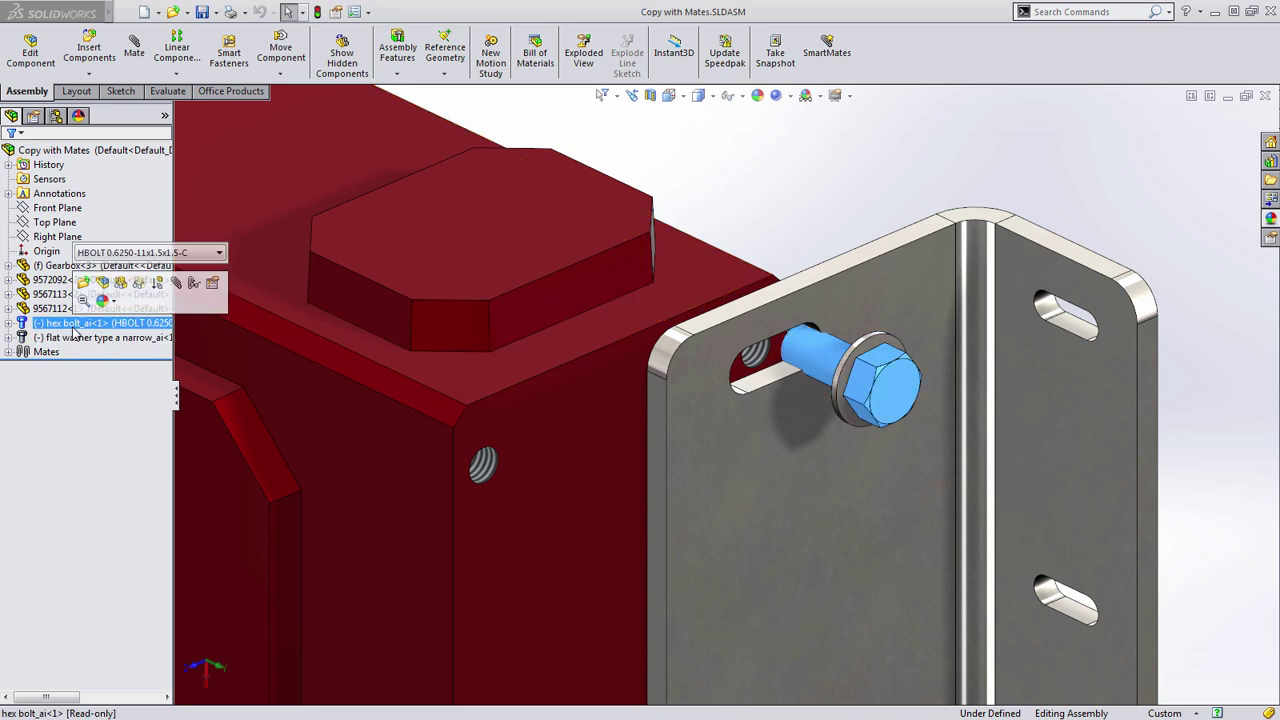
{"action": "left_click", "coordinate": [830, 209]}
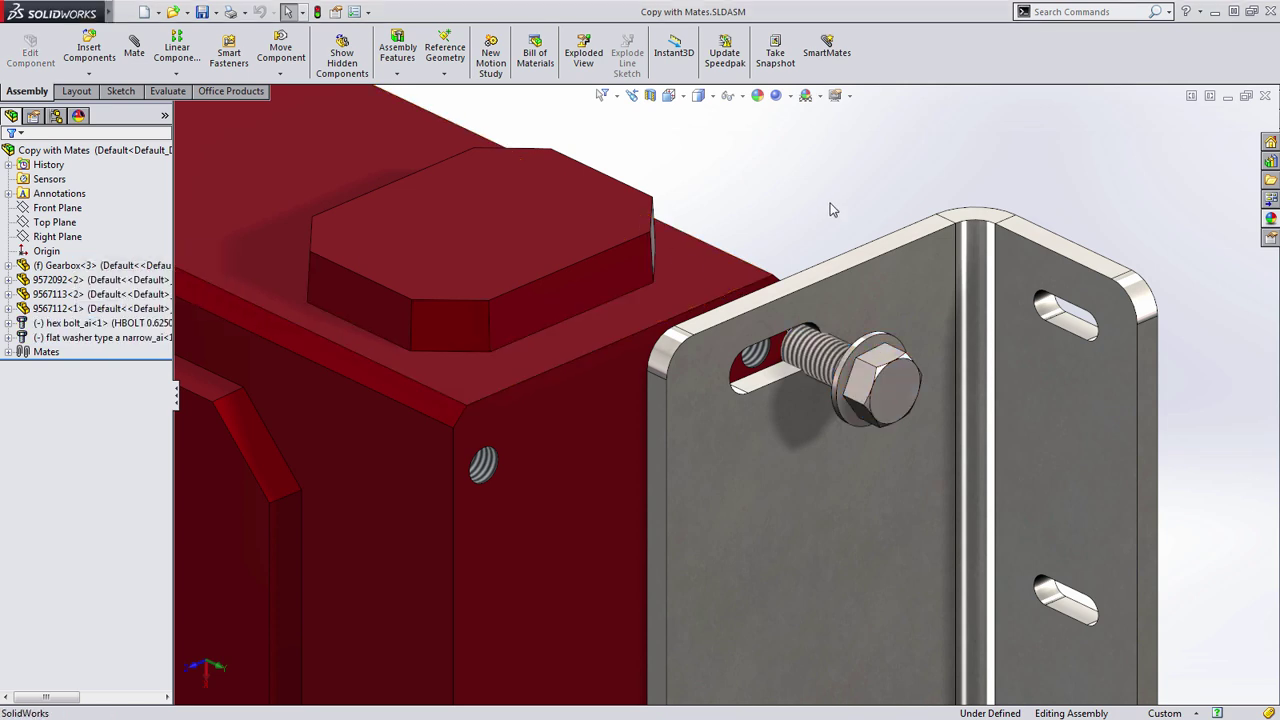
Mate the flat washer coincident to the bracket plate face.
{"action": "left_click", "coordinate": [864, 352]}
{"action": "left_click", "coordinate": [912, 291]}
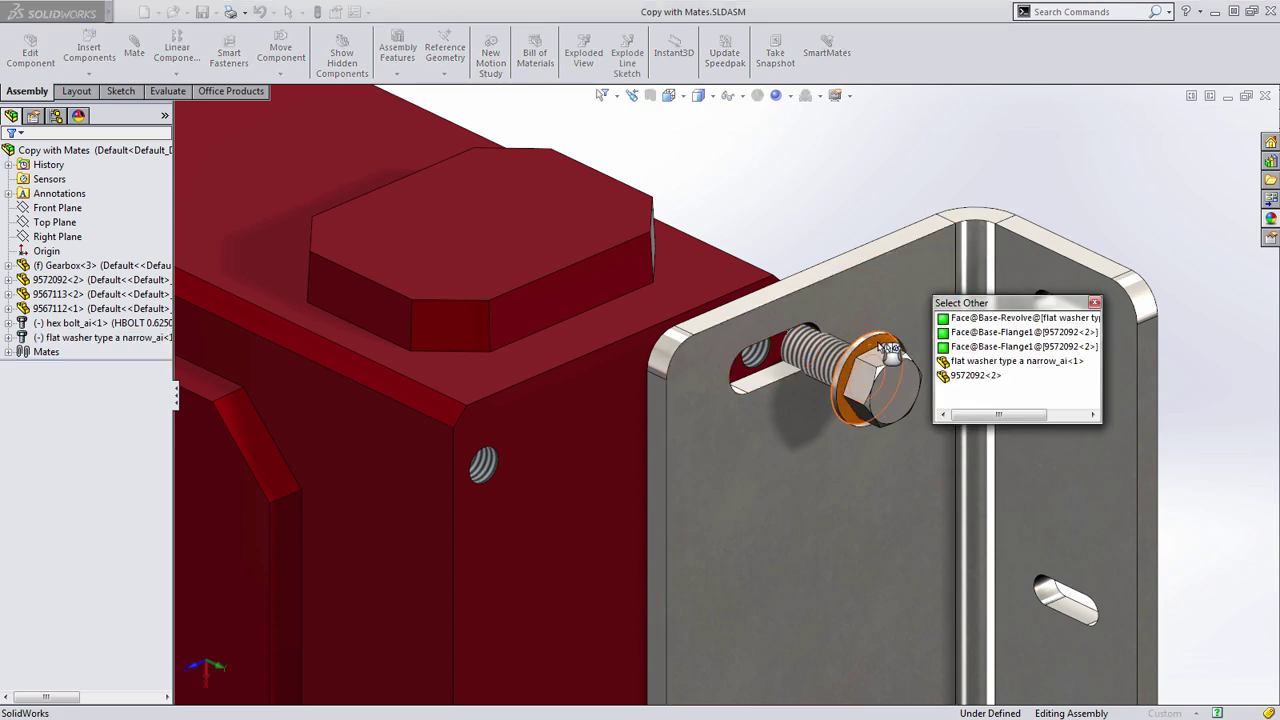
{"action": "left_click", "coordinate": [840, 313], "text": "ctrl"}
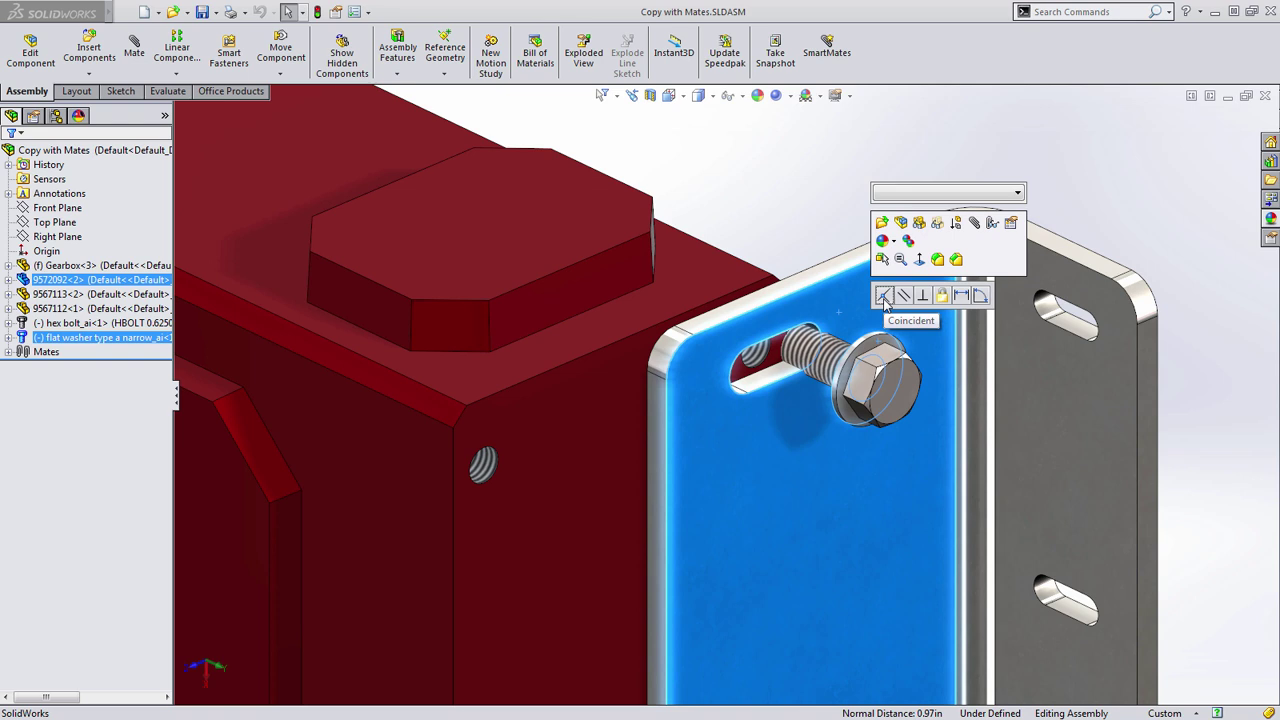
{"action": "left_click", "coordinate": [884, 296]}
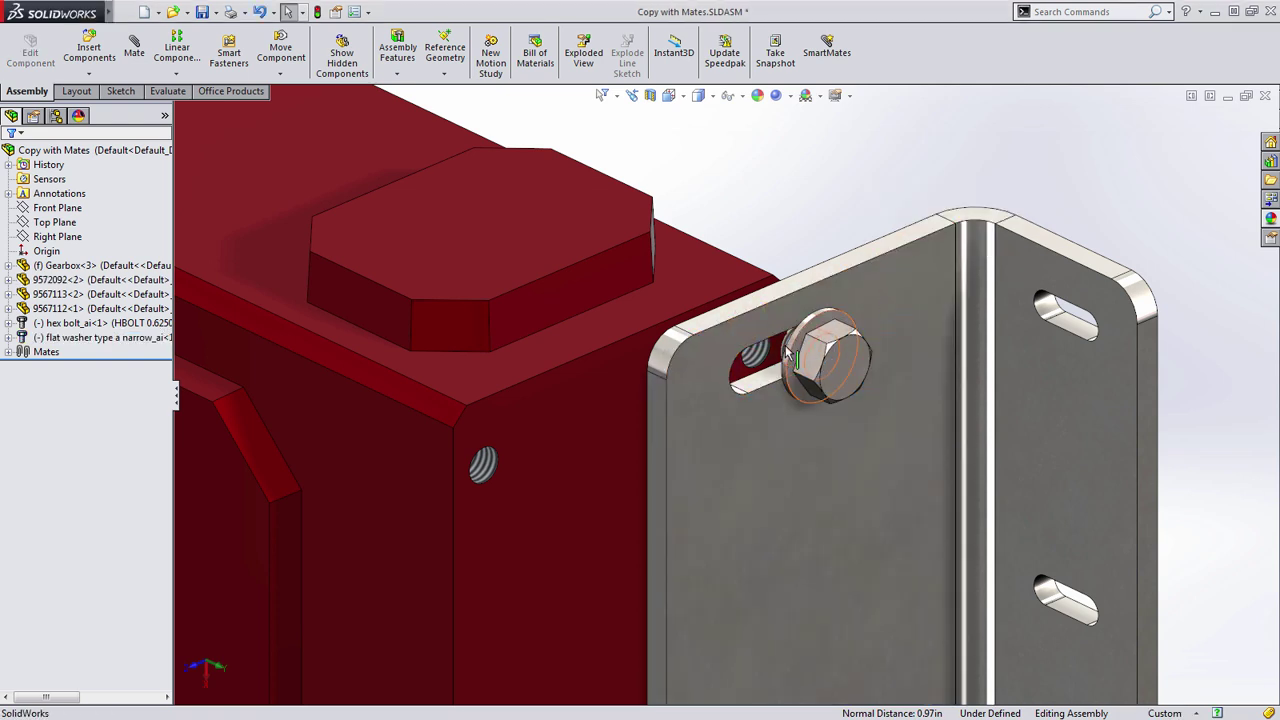
Make the hex bolt concentric with the gearbox's tapped hole.
{"action": "left_click", "coordinate": [789, 356]}
{"action": "left_click_drag", "start_coordinate": [789, 356], "coordinate": [758, 368], "text": "alt"}
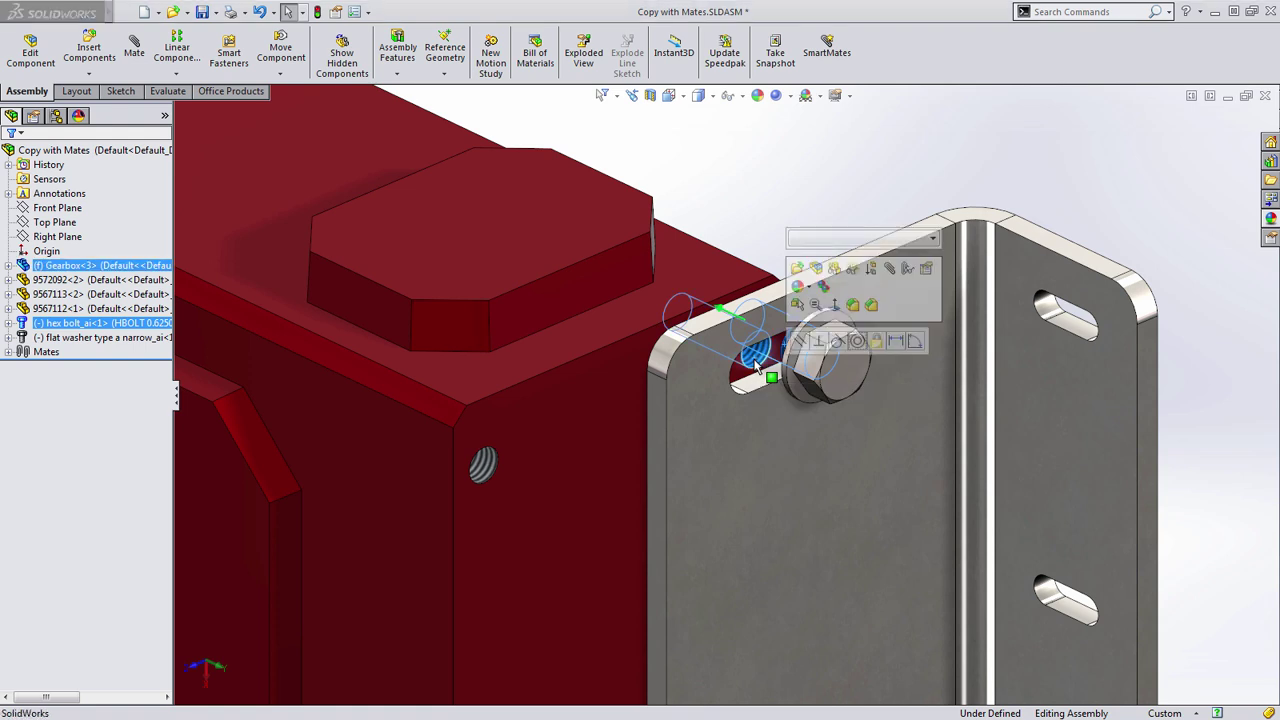
{"action": "left_click", "coordinate": [858, 342]}
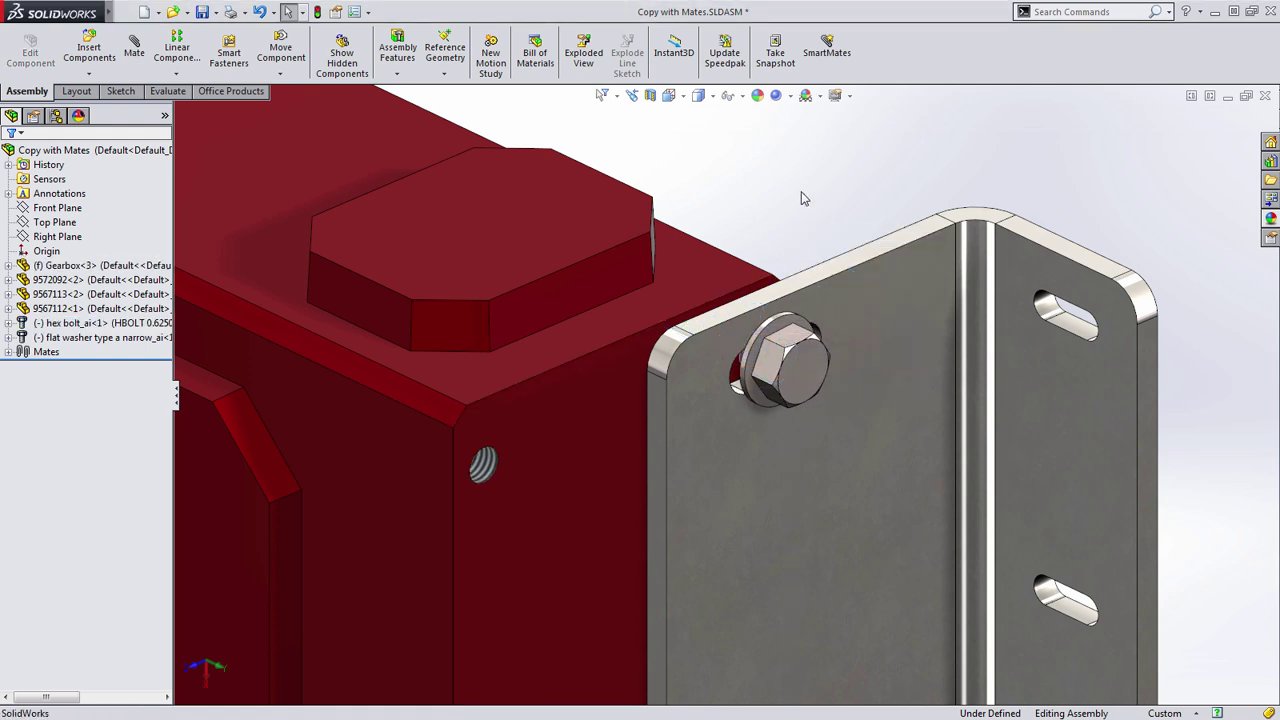
{"action": "scroll", "coordinate": [812, 190], "scroll_direction": "up", "scroll_amount": 5}
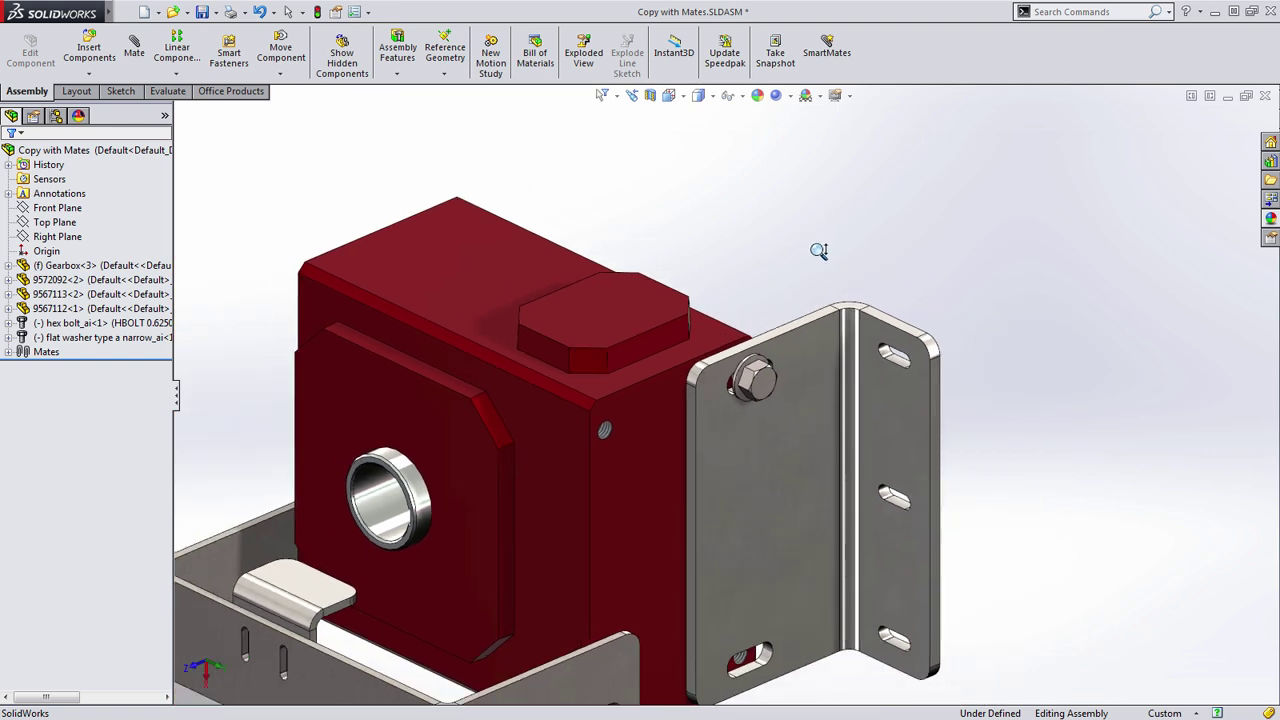
{"action": "middle_click_drag", "start_coordinate": [931, 349], "coordinate": [1109, 283], "text": "ctrl"}
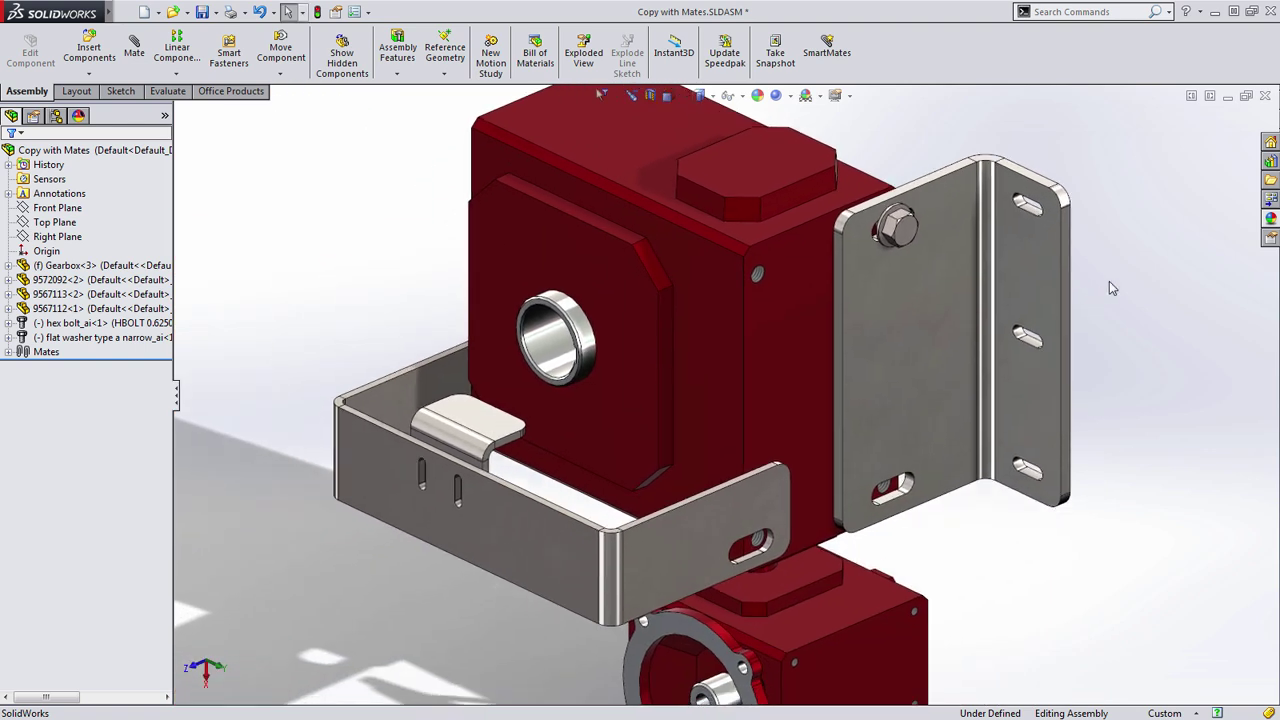
{"action": "scroll", "coordinate": [1120, 314], "scroll_direction": "up", "scroll_amount": 3}
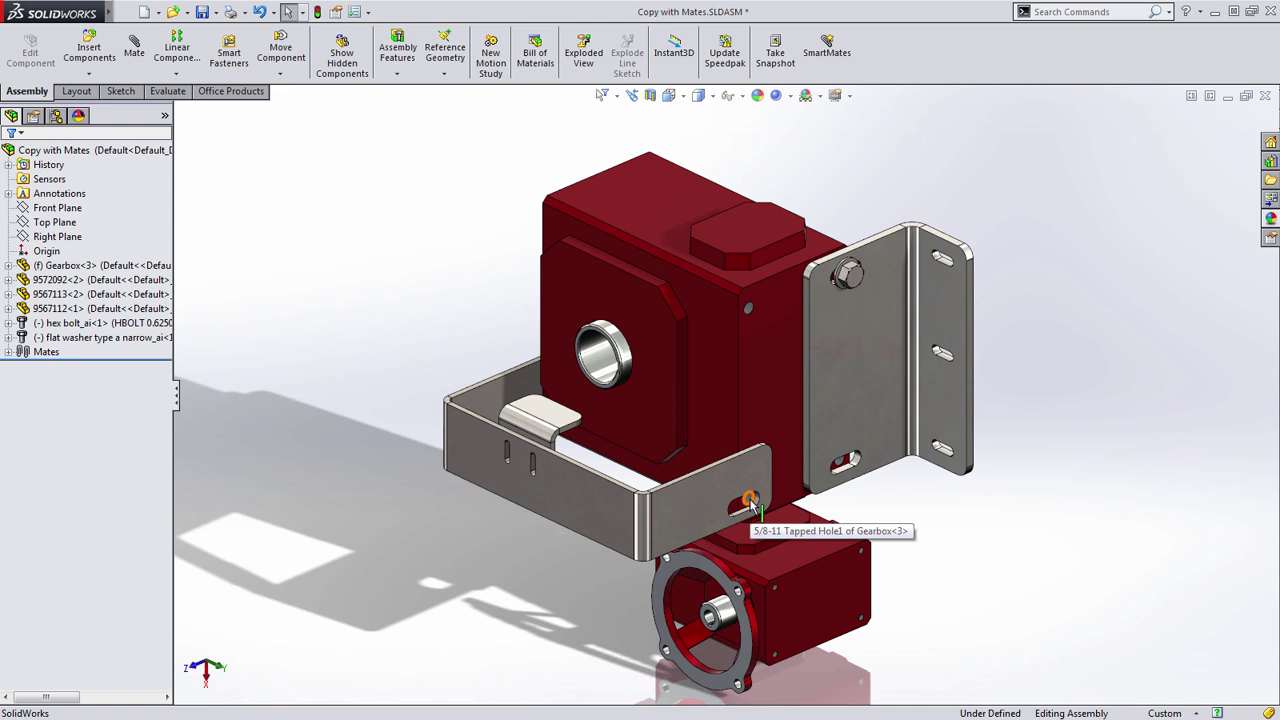
{"action": "middle_click_drag", "start_coordinate": [290, 540], "coordinate": [429, 557]}
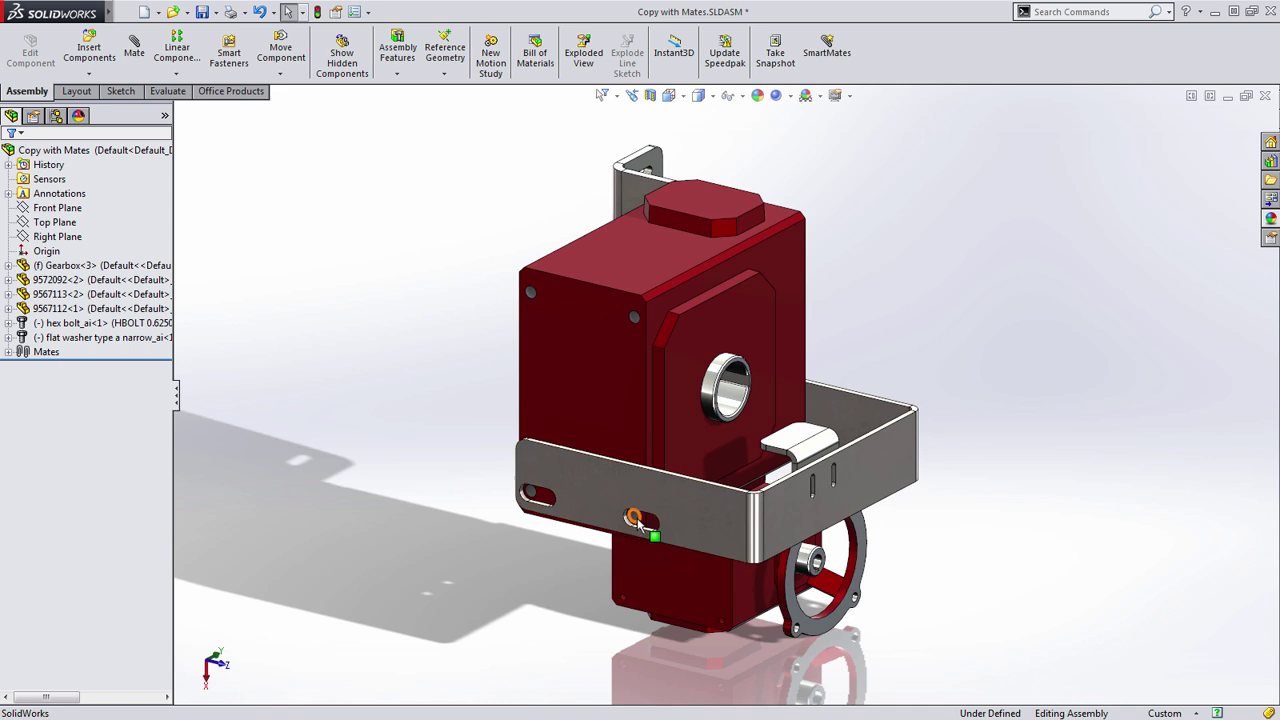
{"action": "middle_click_drag", "start_coordinate": [833, 540], "coordinate": [746, 480]}
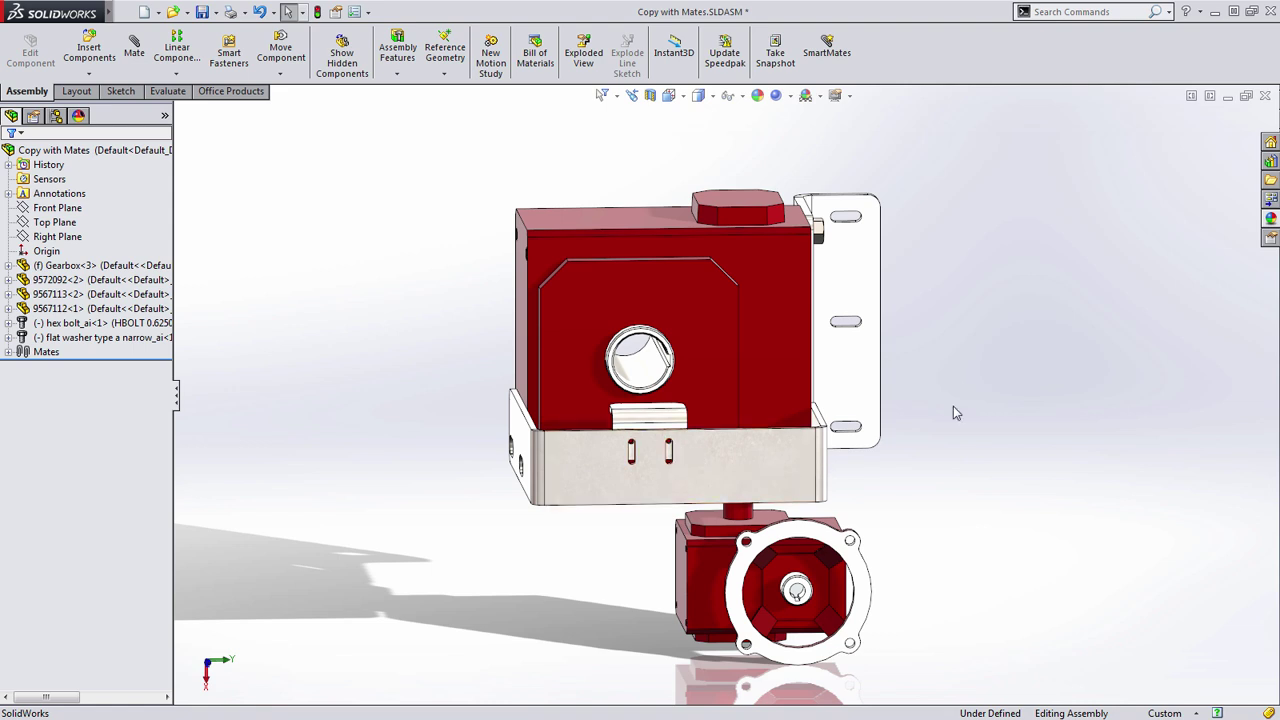
{"action": "middle_click_drag", "start_coordinate": [954, 409], "coordinate": [852, 458]}
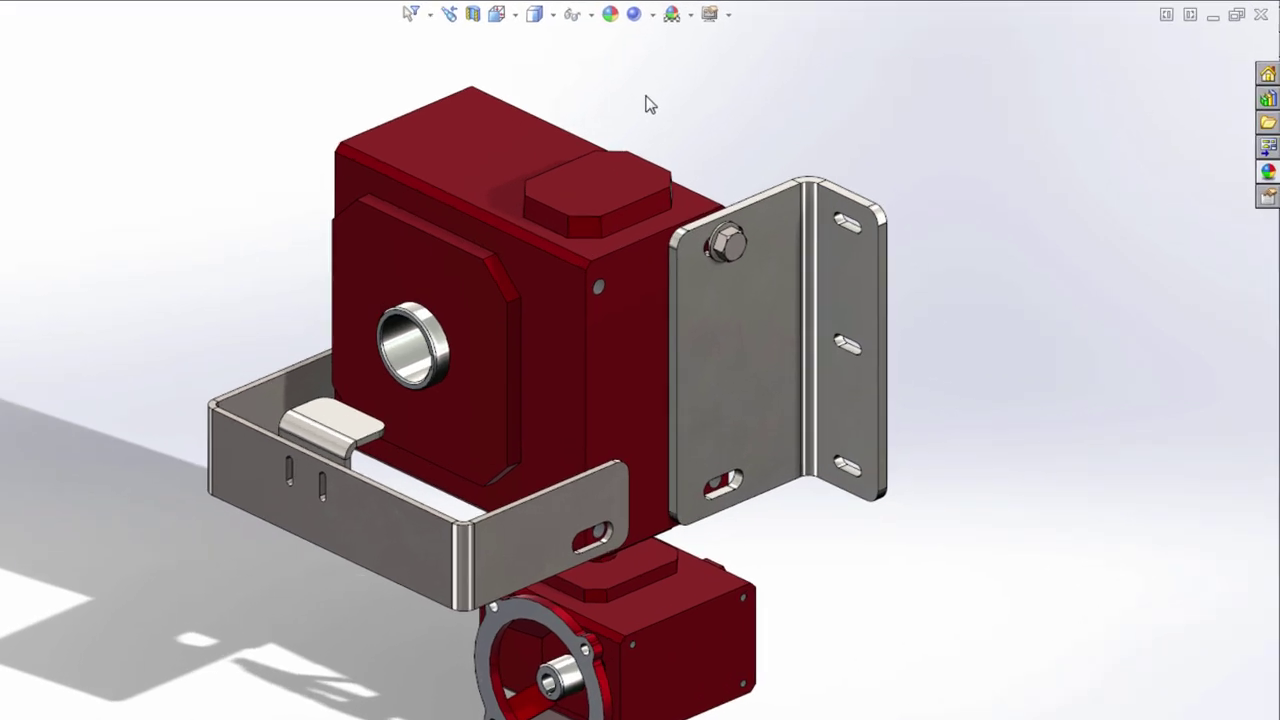
{"action": "left_click_drag", "start_coordinate": [787, 163], "coordinate": [878, 344]}
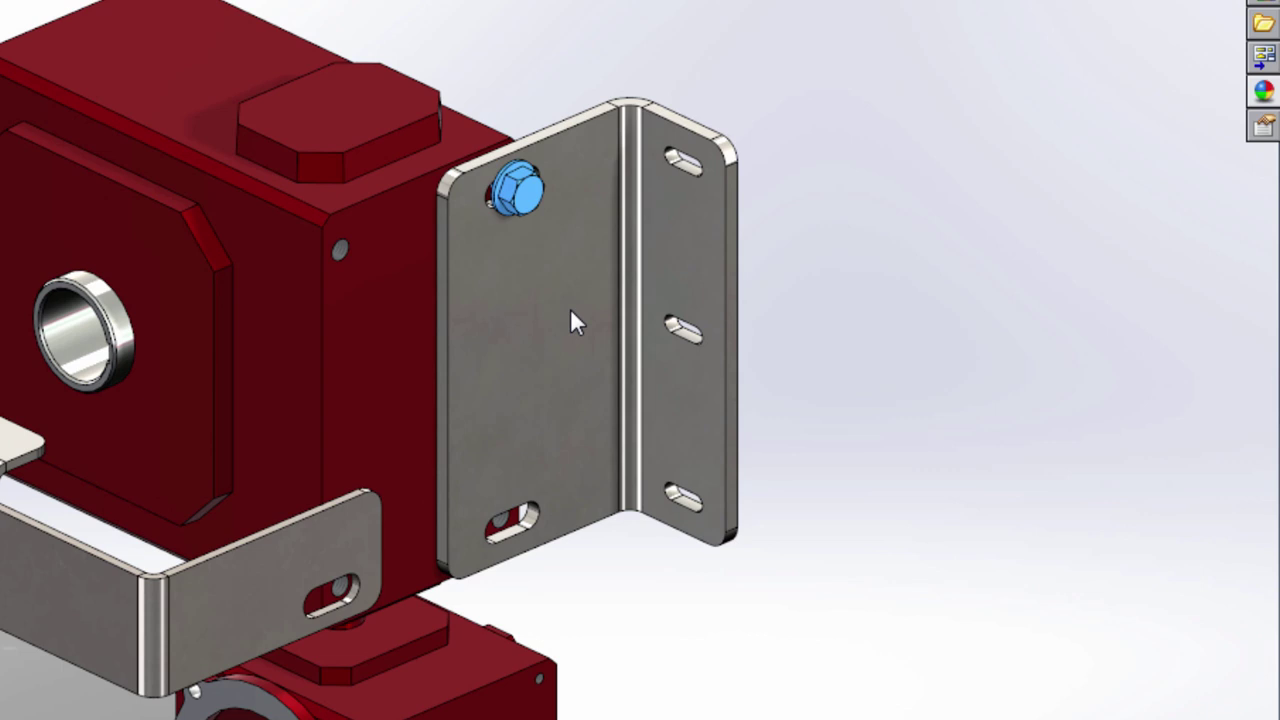
Look through the bolt's context menu and the component insertion options, closing both.
{"action": "right_click", "coordinate": [760, 13]}
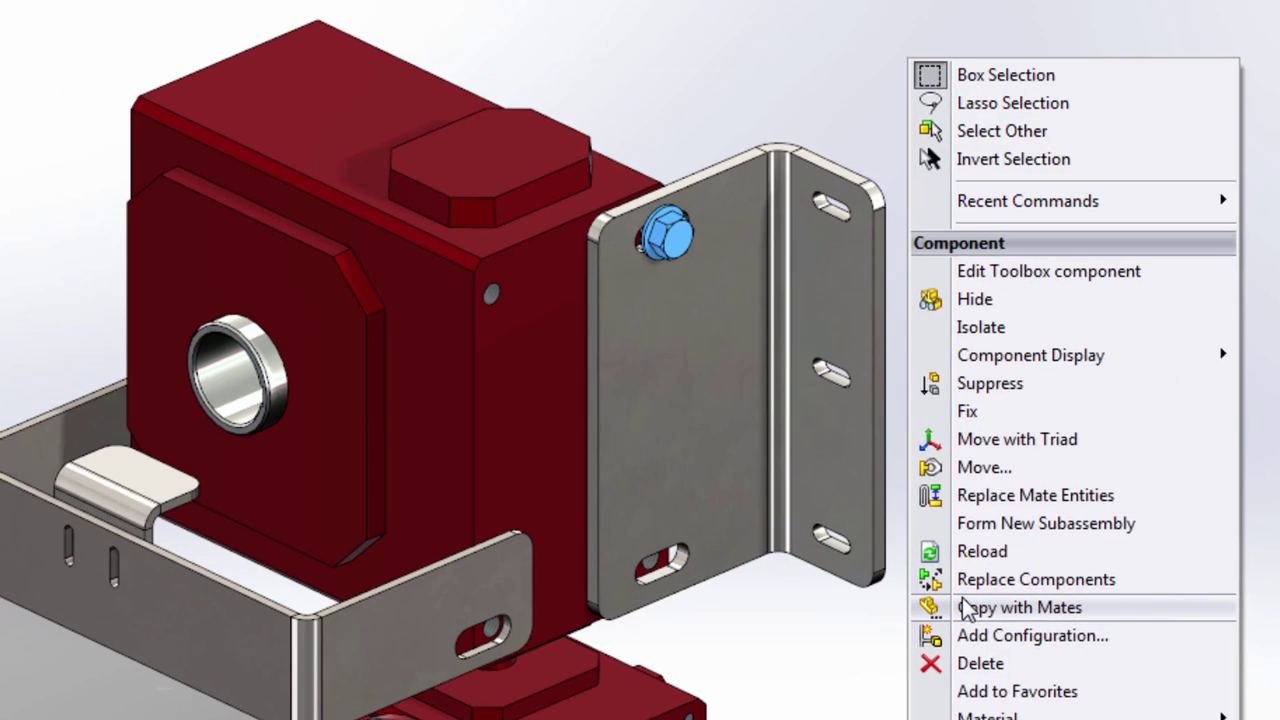
{"action": "left_click", "coordinate": [822, 567]}
{"action": "left_click", "coordinate": [149, 122]}
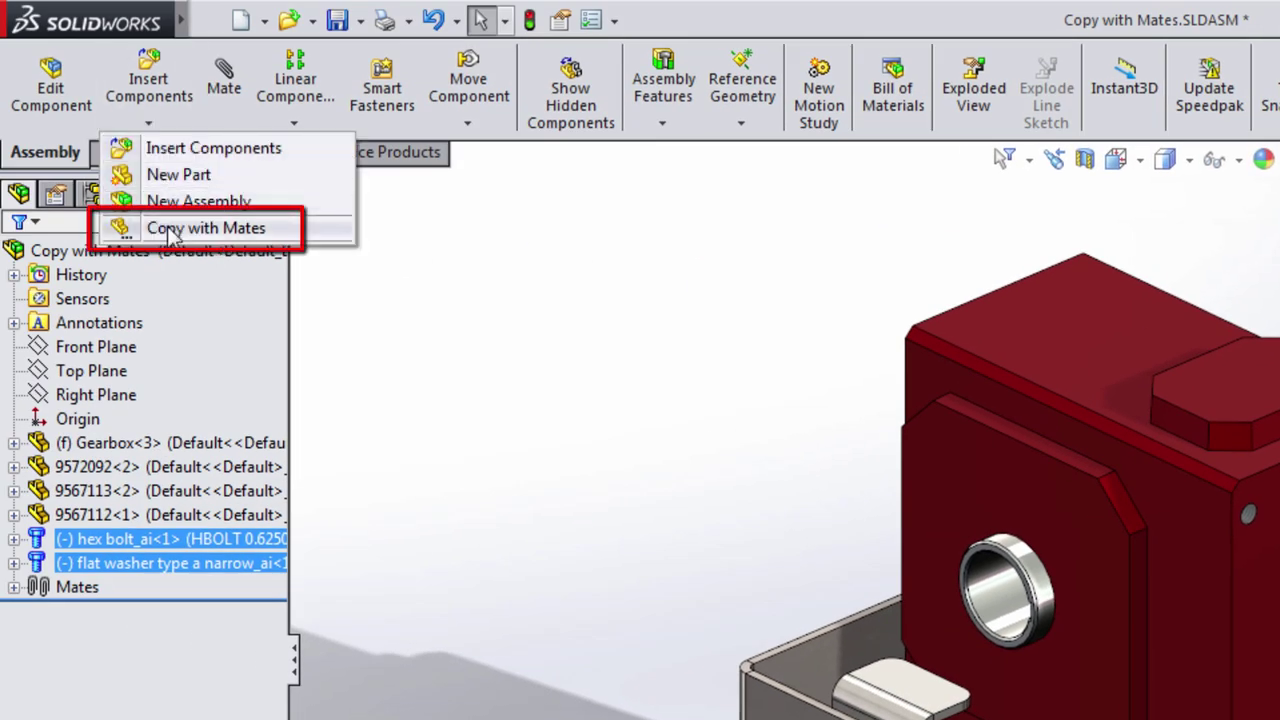
{"action": "left_click", "coordinate": [409, 522]}
Start Copy with Mates on the hex bolt and flat washer, listing Coincident144 and Concentric78.
{"action": "left_click", "coordinate": [170, 539]}
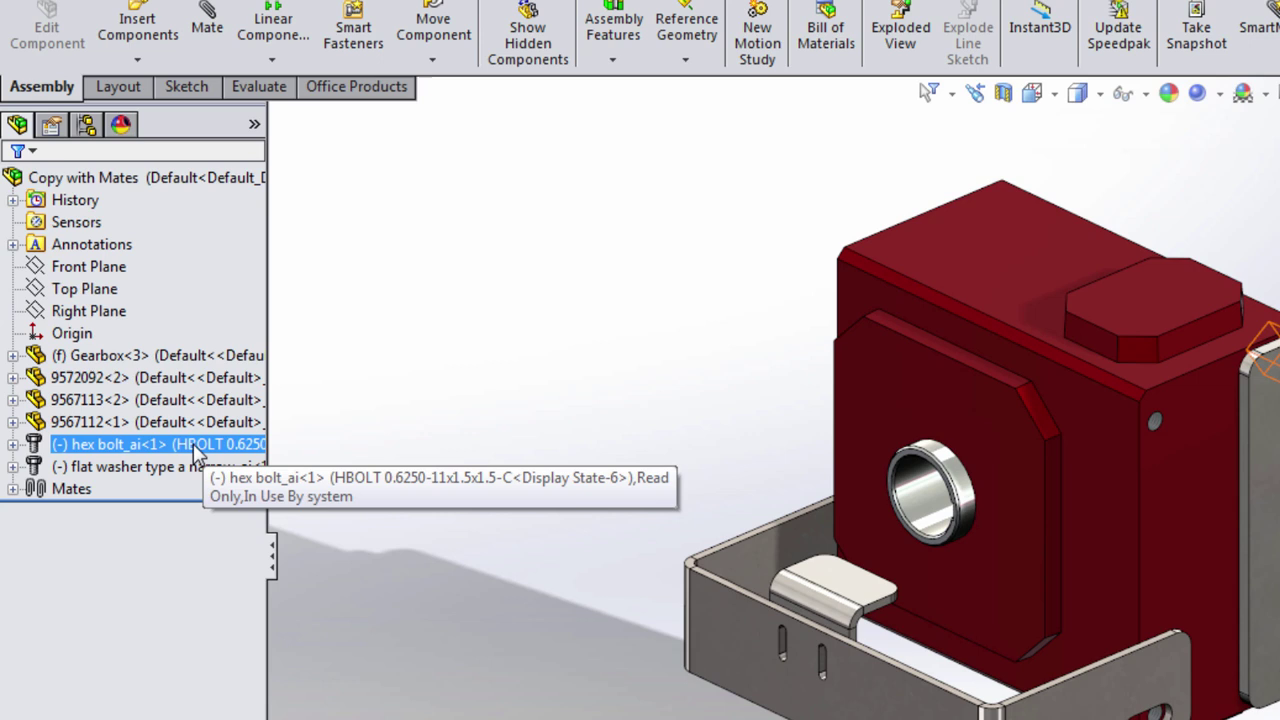
{"action": "left_click", "coordinate": [170, 563], "text": "ctrl"}
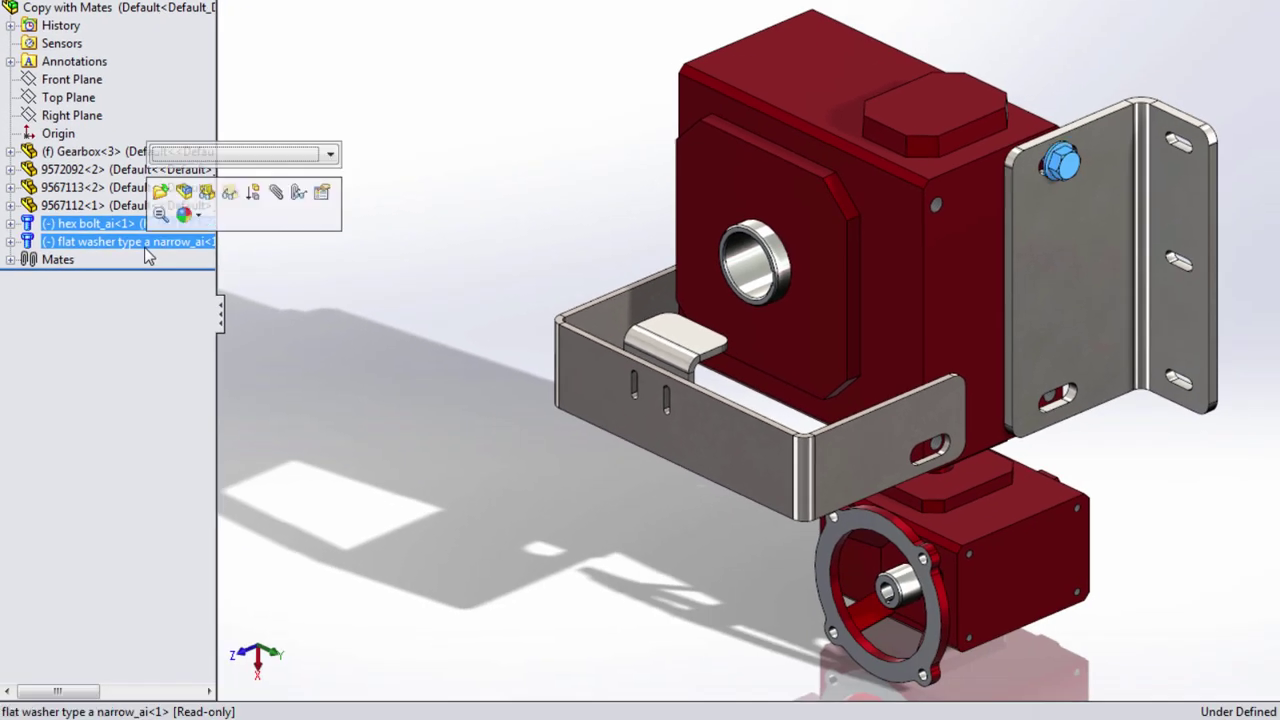
{"action": "right_click", "coordinate": [152, 248]}
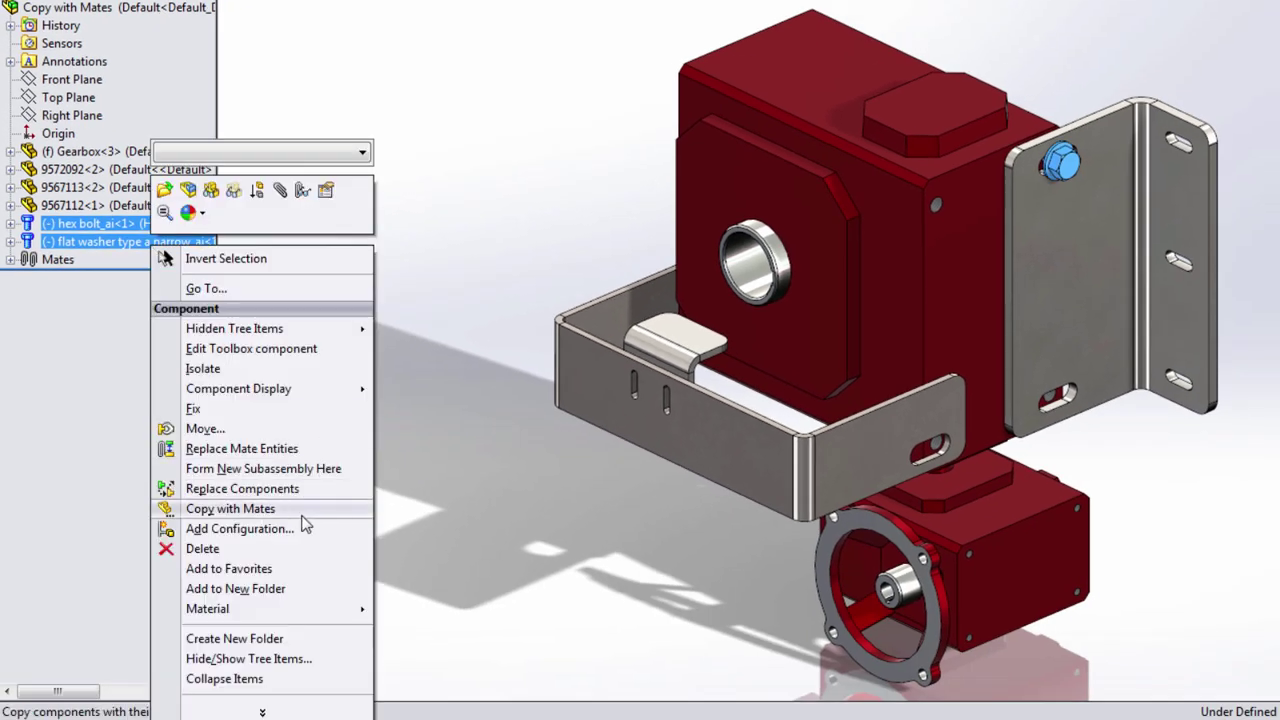
{"action": "left_click", "coordinate": [240, 508]}
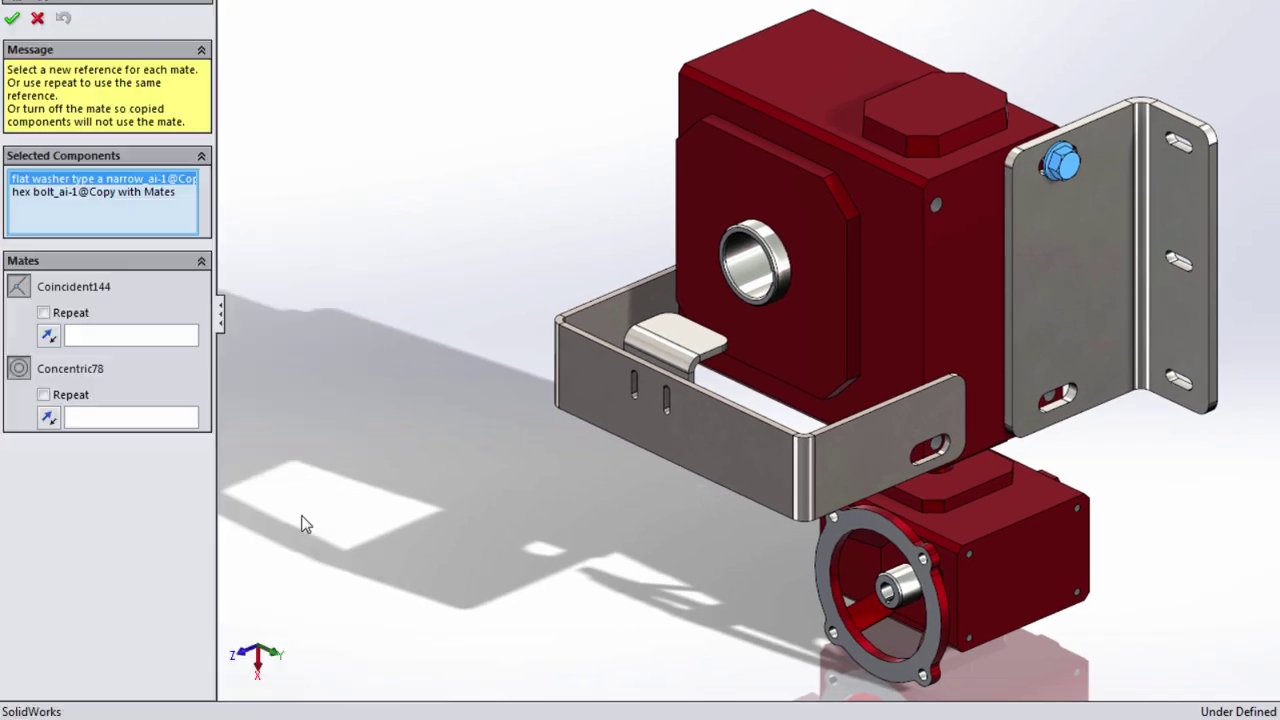
{"action": "left_click", "coordinate": [101, 336]}
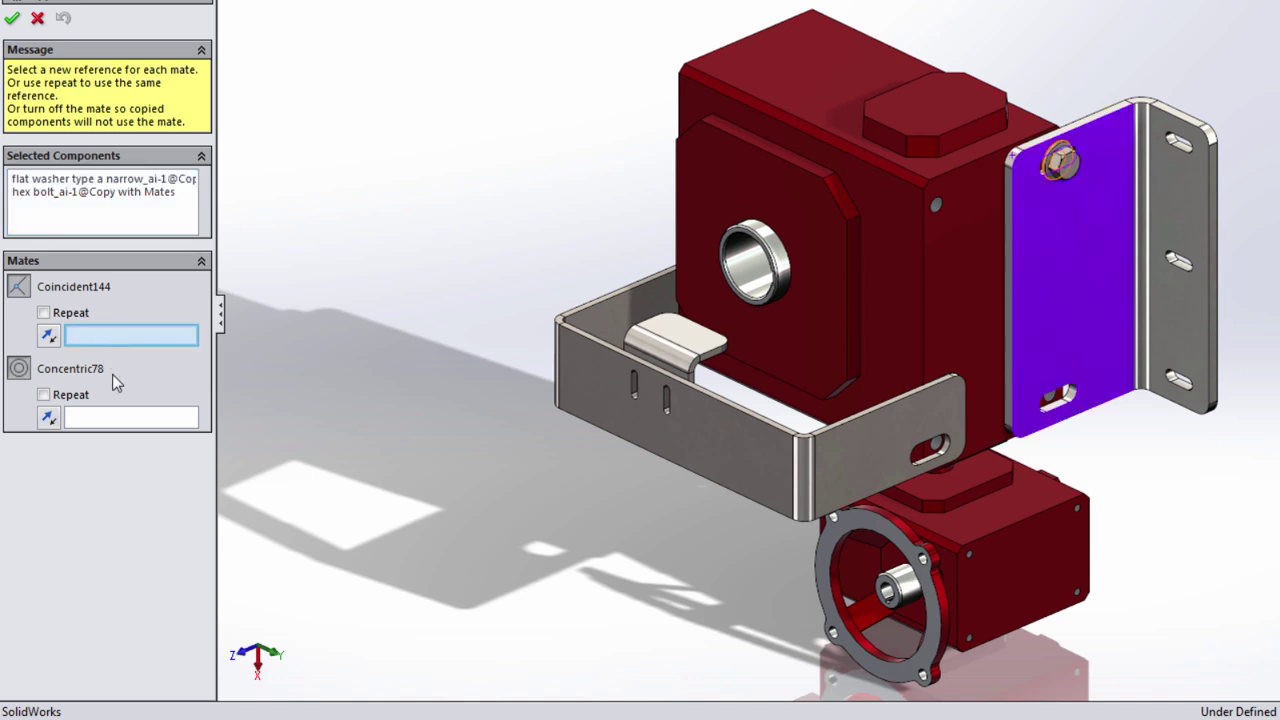
{"action": "left_click_drag", "start_coordinate": [1255, 32], "coordinate": [850, 276]}
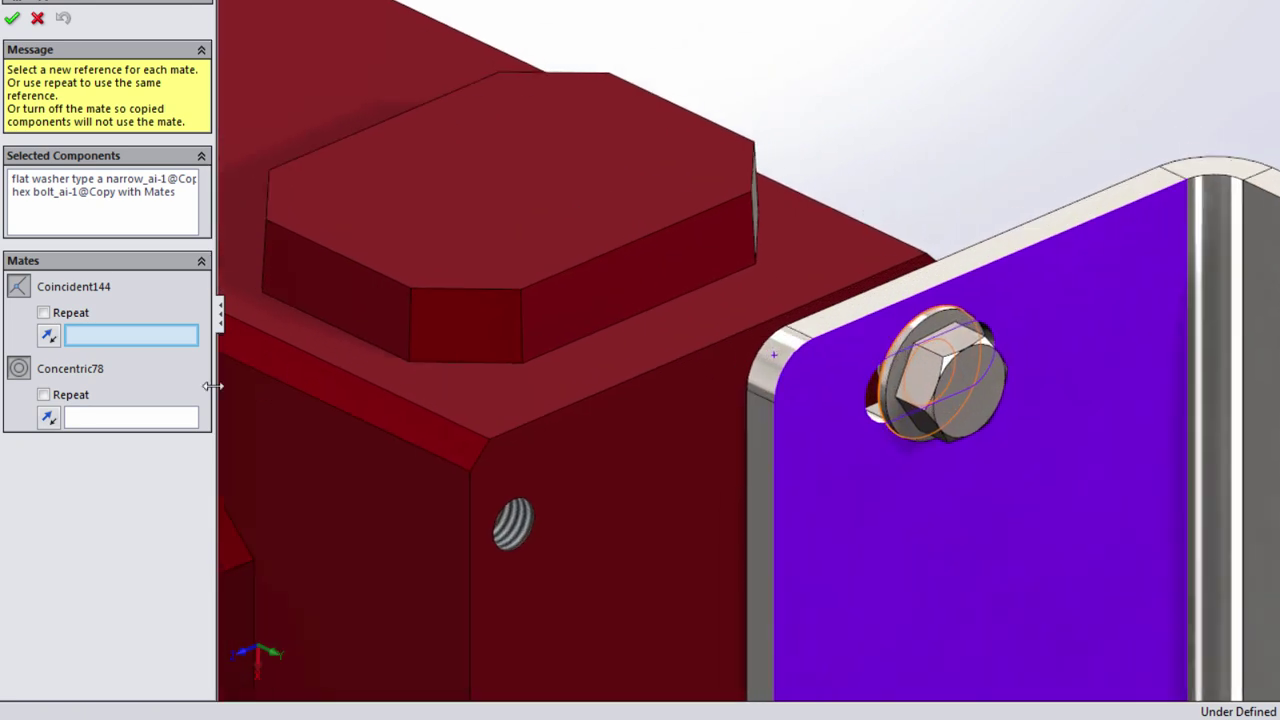
{"action": "left_click", "coordinate": [130, 421]}
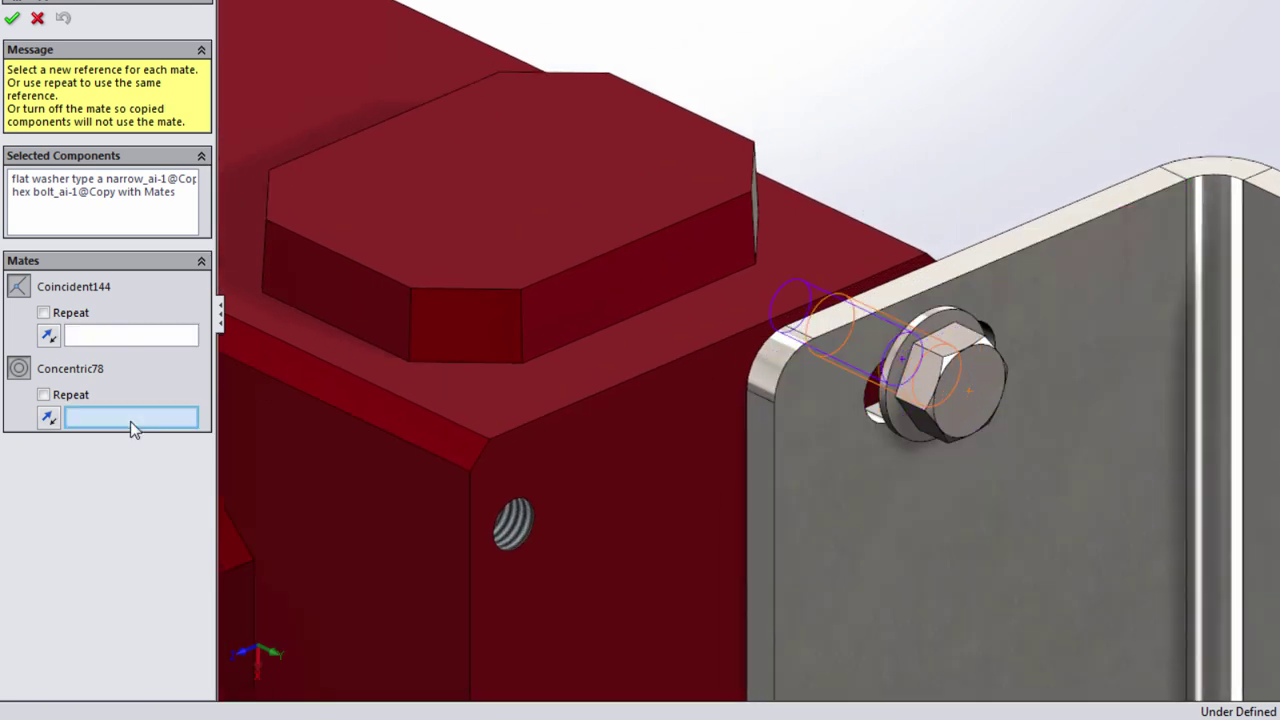
{"action": "left_click", "coordinate": [141, 340]}
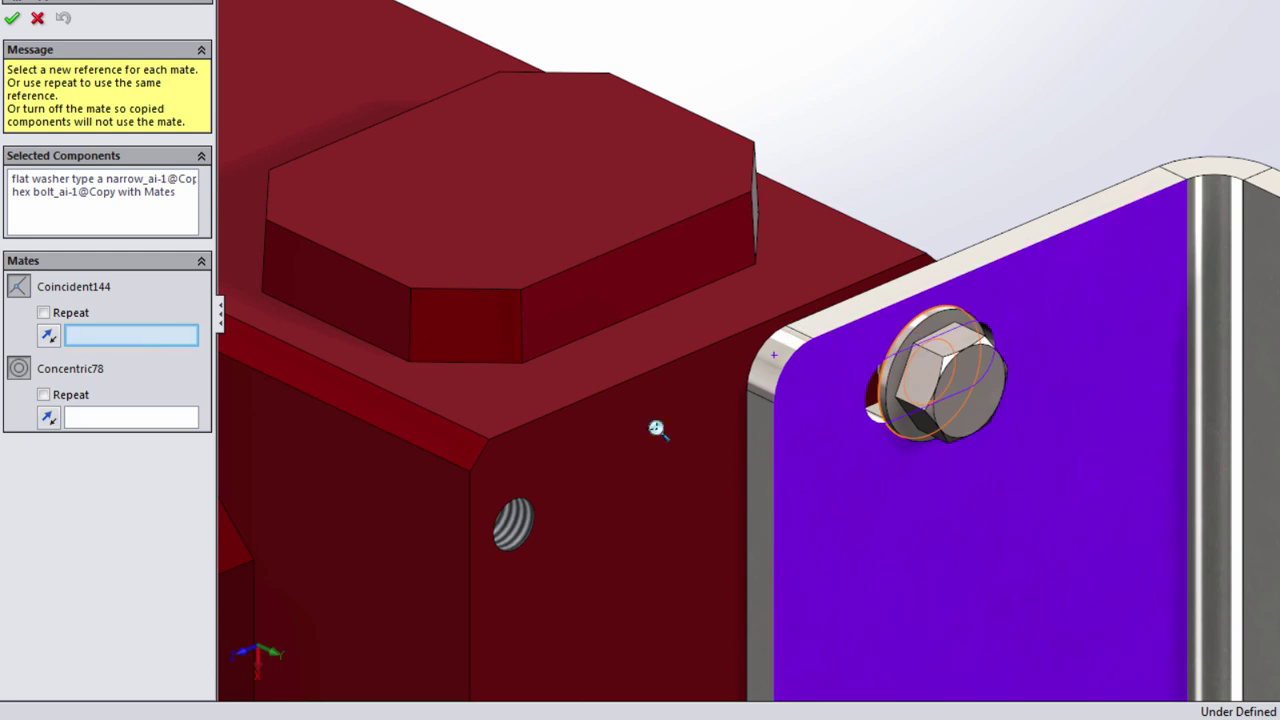
{"action": "middle_click_drag", "start_coordinate": [803, 434], "coordinate": [920, 429], "text": "ctrl"}
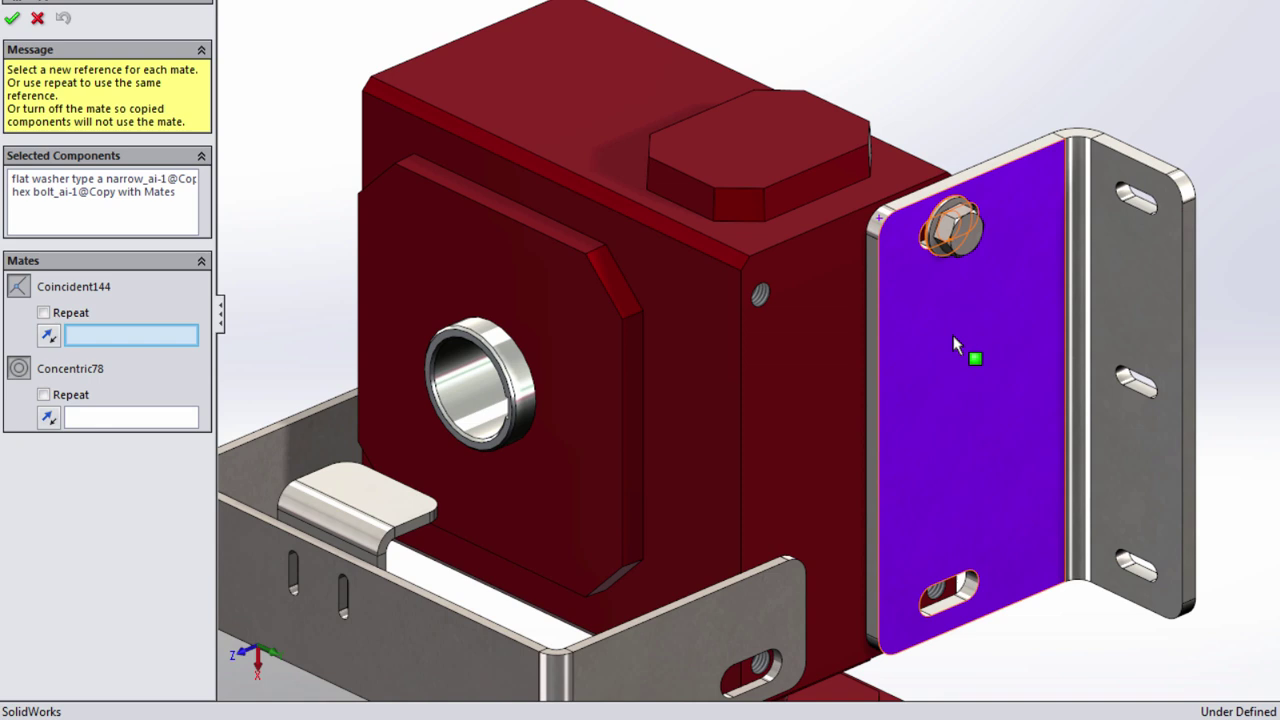
Place a bolt-and-washer copy in the lower tapped hole, repeating the same plate face for Coincident144.
{"action": "left_click", "coordinate": [44, 313]}
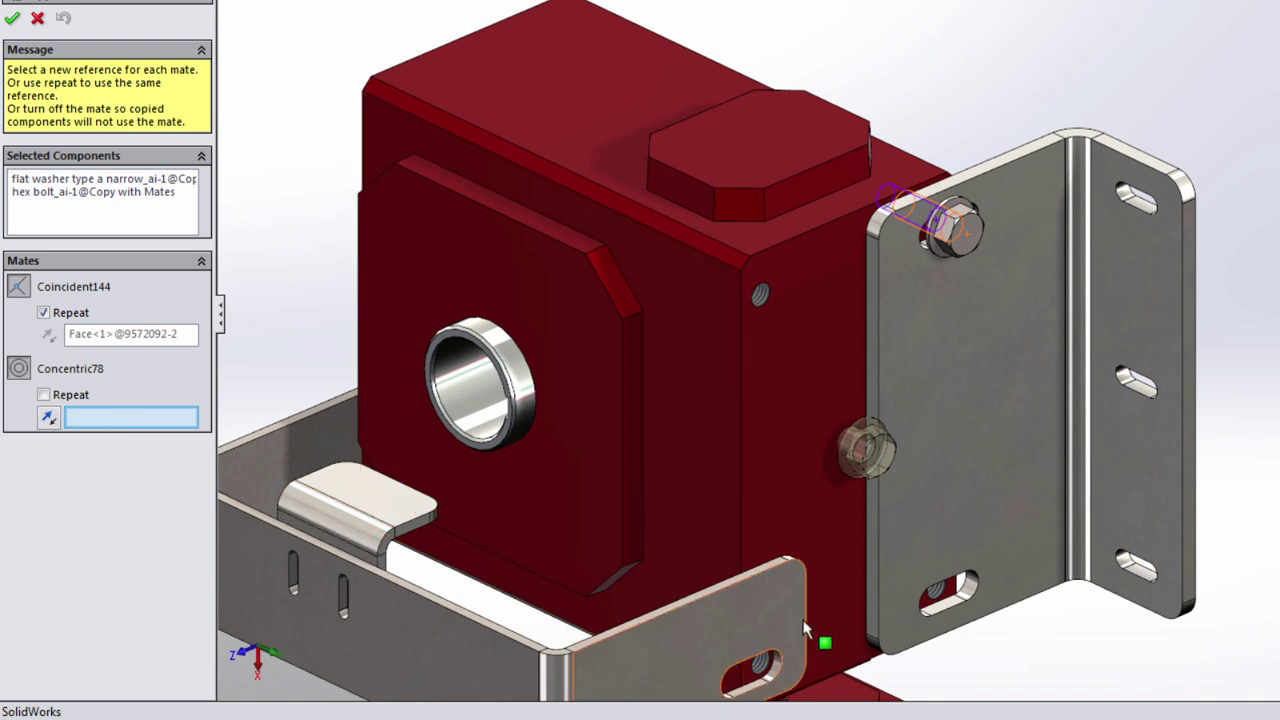
{"action": "left_click", "coordinate": [939, 595]}
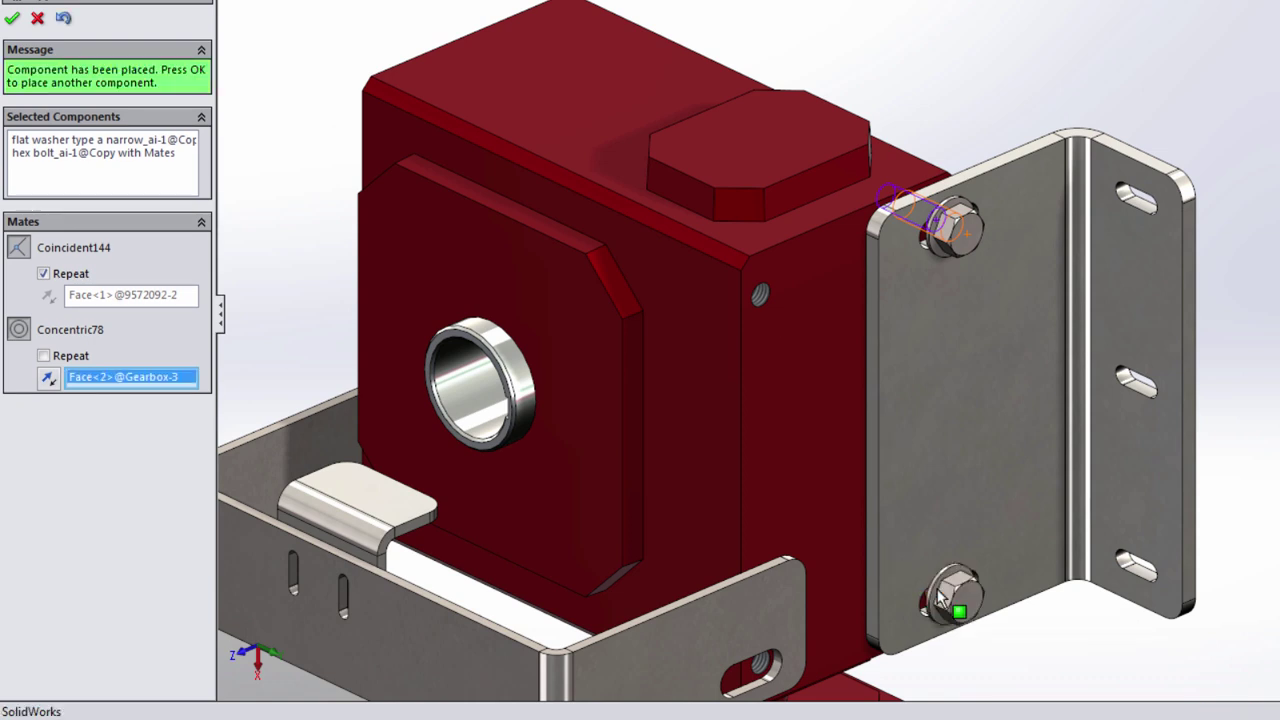
{"action": "key", "text": "Return"}
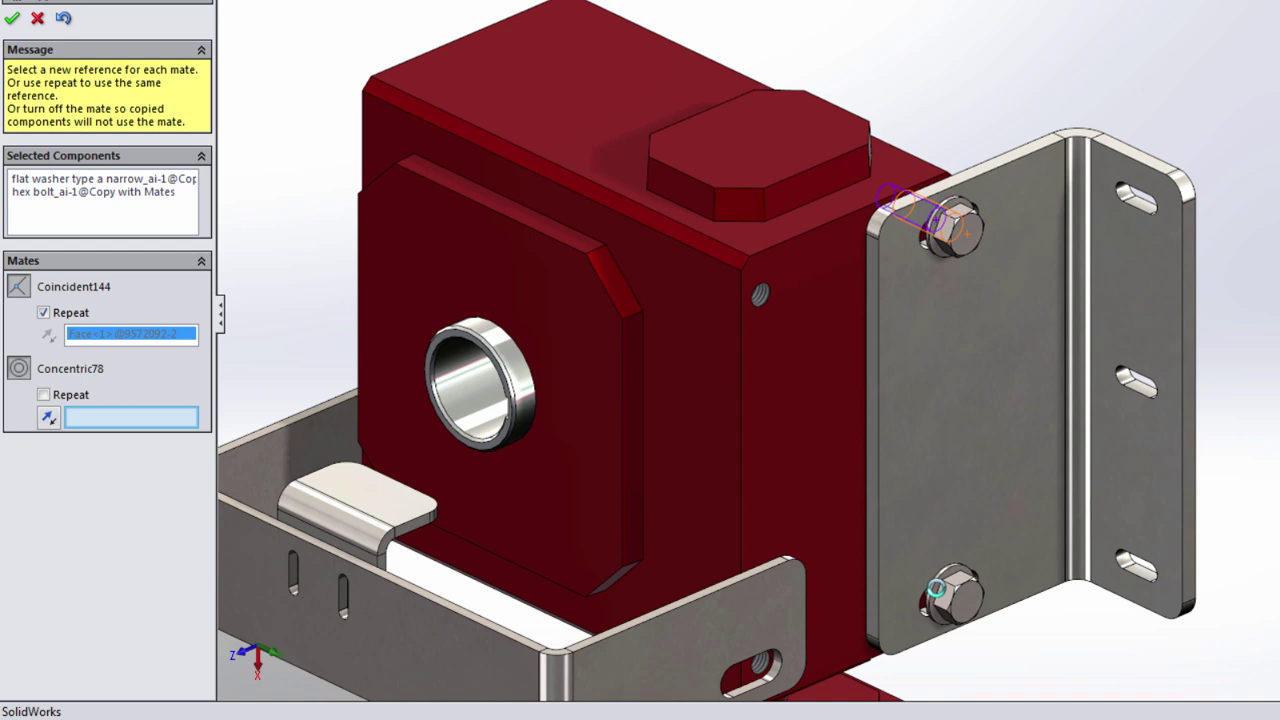
Copy the pair through the U-bracket's end-flange slot, seated on that flange and concentric with the hole behind.
{"action": "scroll", "coordinate": [950, 570], "scroll_direction": "down", "scroll_amount": 3}
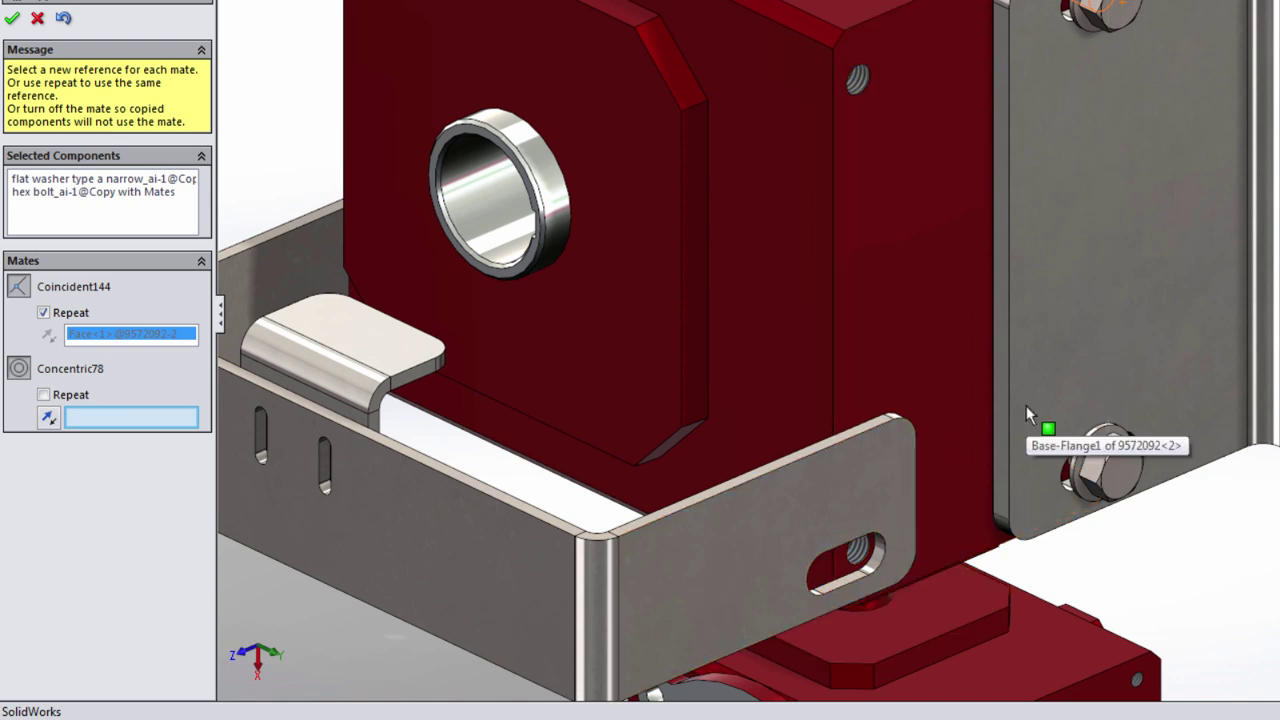
{"action": "left_click", "coordinate": [43, 313]}
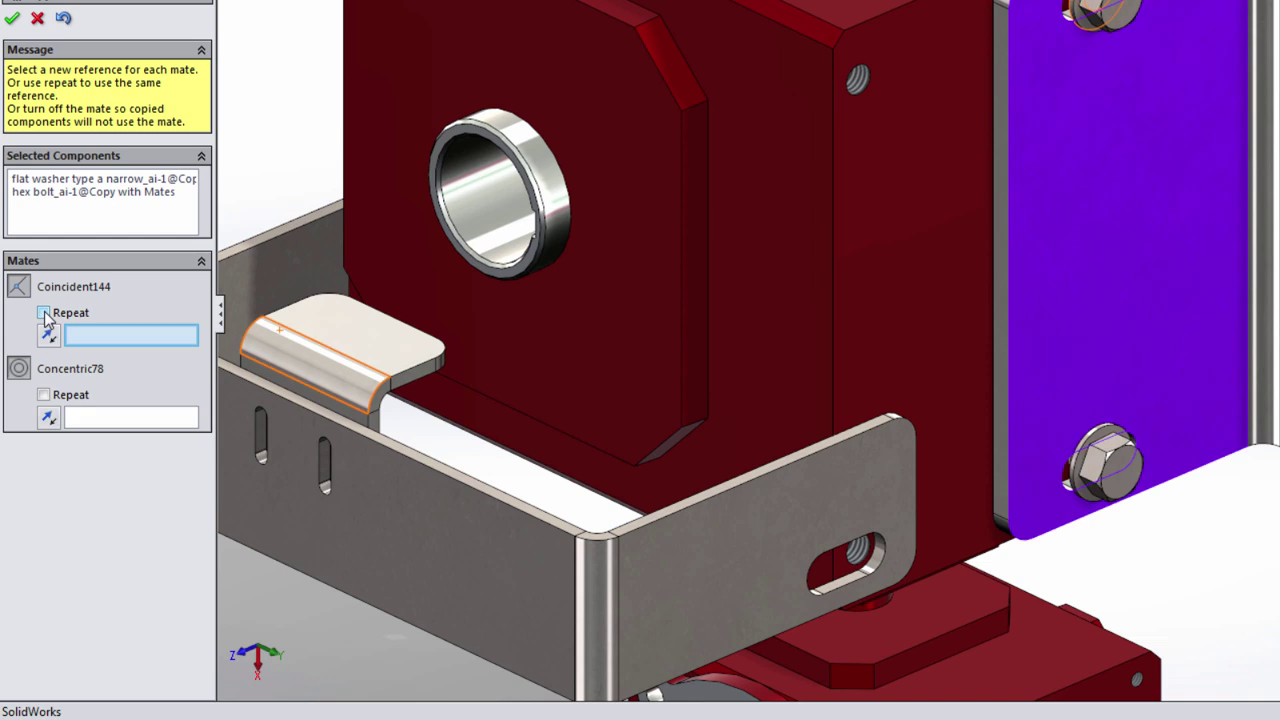
{"action": "left_click", "coordinate": [831, 483]}
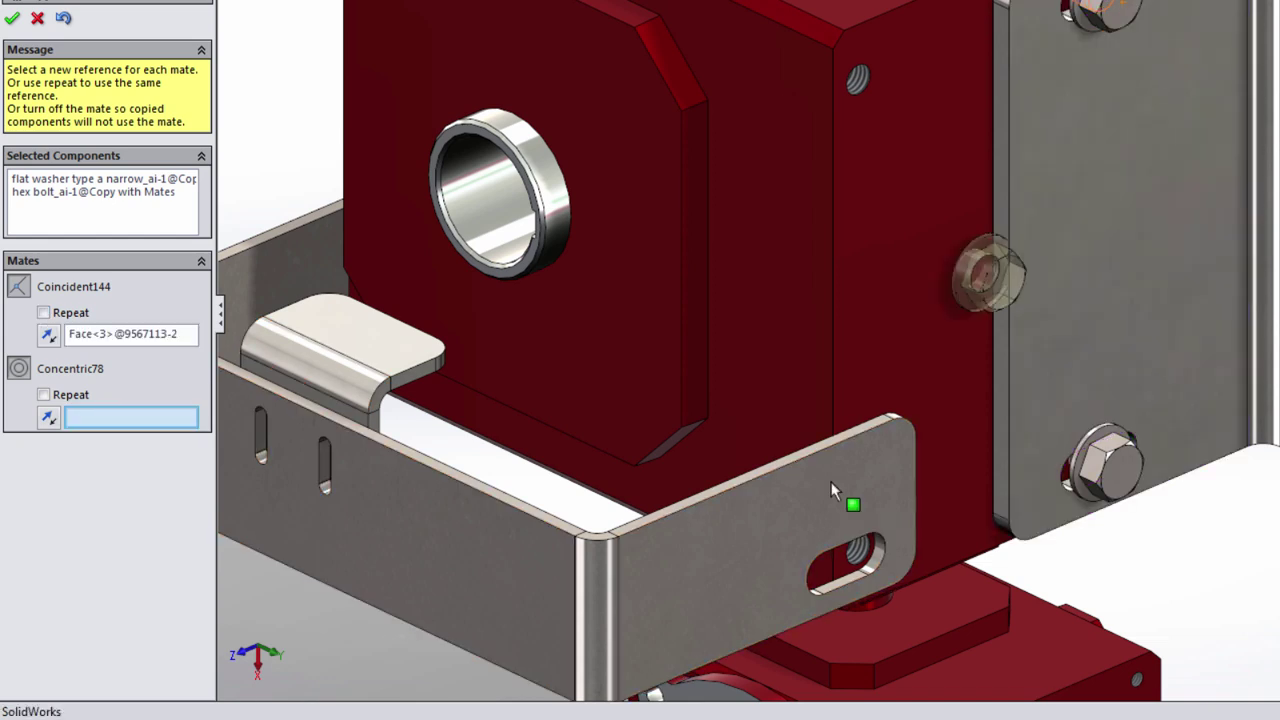
{"action": "left_click", "coordinate": [859, 560]}
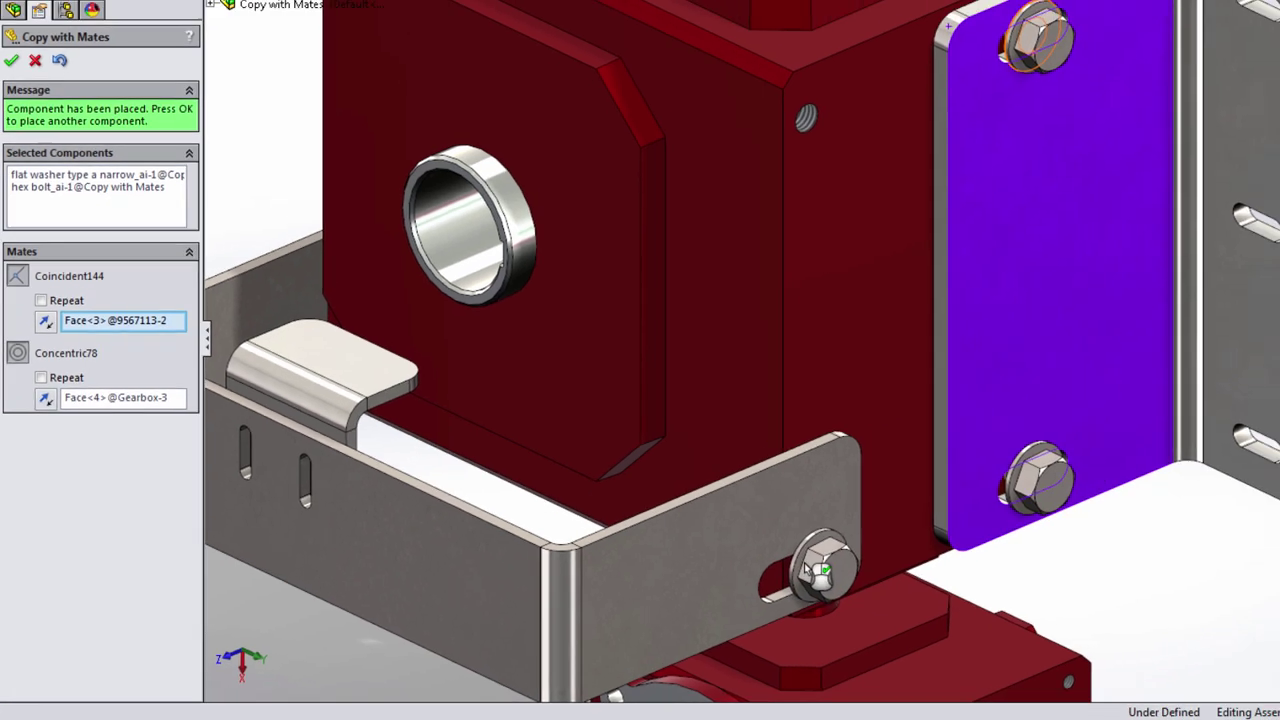
{"action": "key", "text": "Return"}
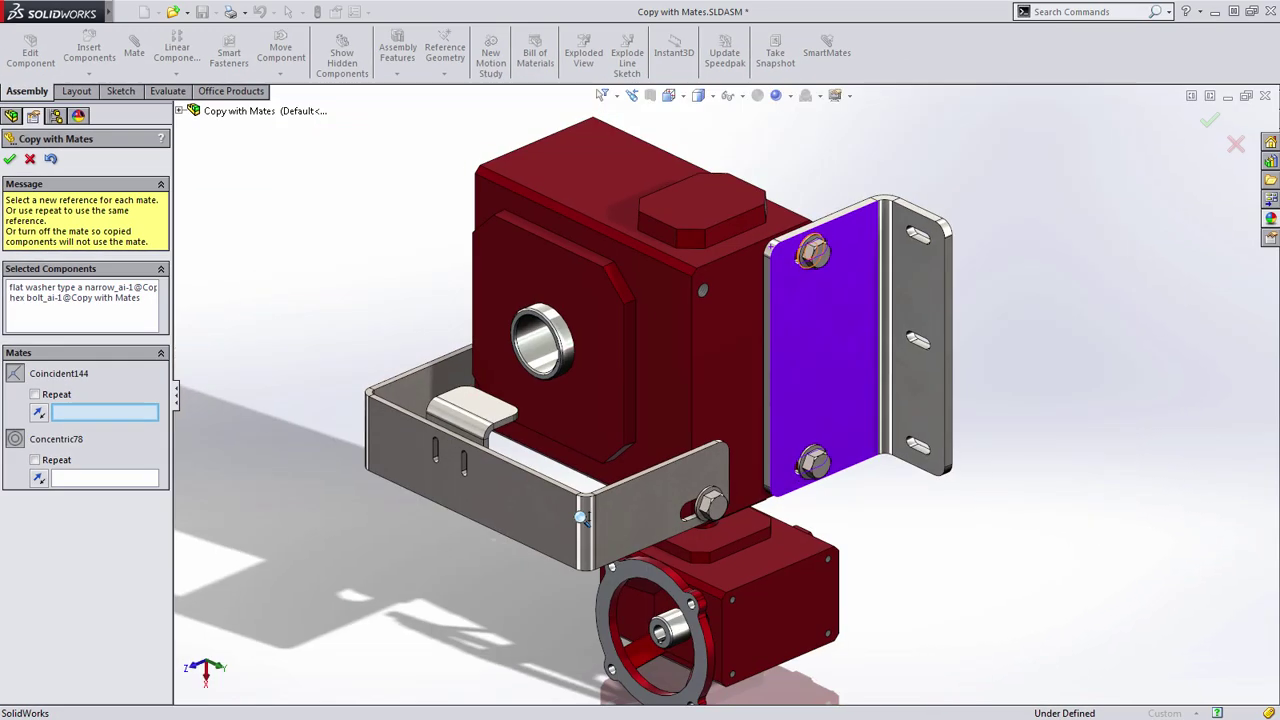
Place bolt-and-washer copies in the left and right slots of the U-bracket's side flange, then fit the view.
{"action": "middle_click_drag", "start_coordinate": [580, 517], "coordinate": [548, 515]}
{"action": "left_click_drag", "start_coordinate": [695, 396], "coordinate": [500, 508]}
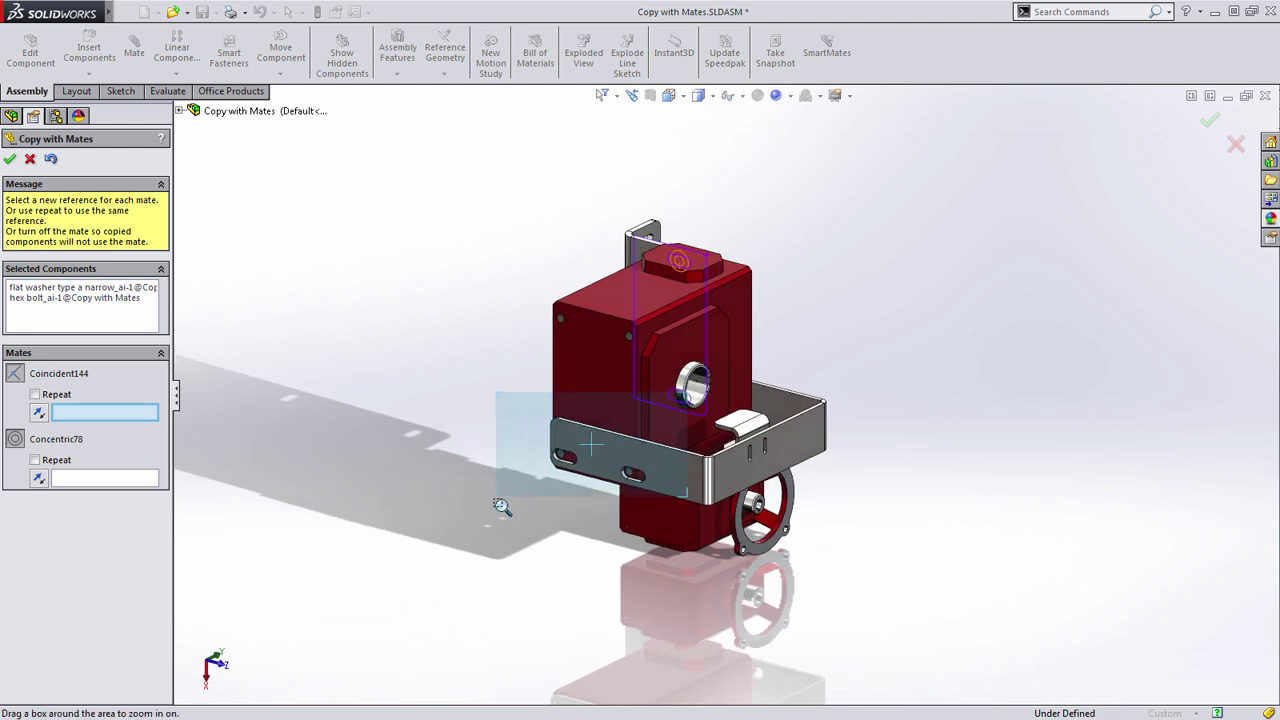
{"action": "left_click", "coordinate": [560, 425]}
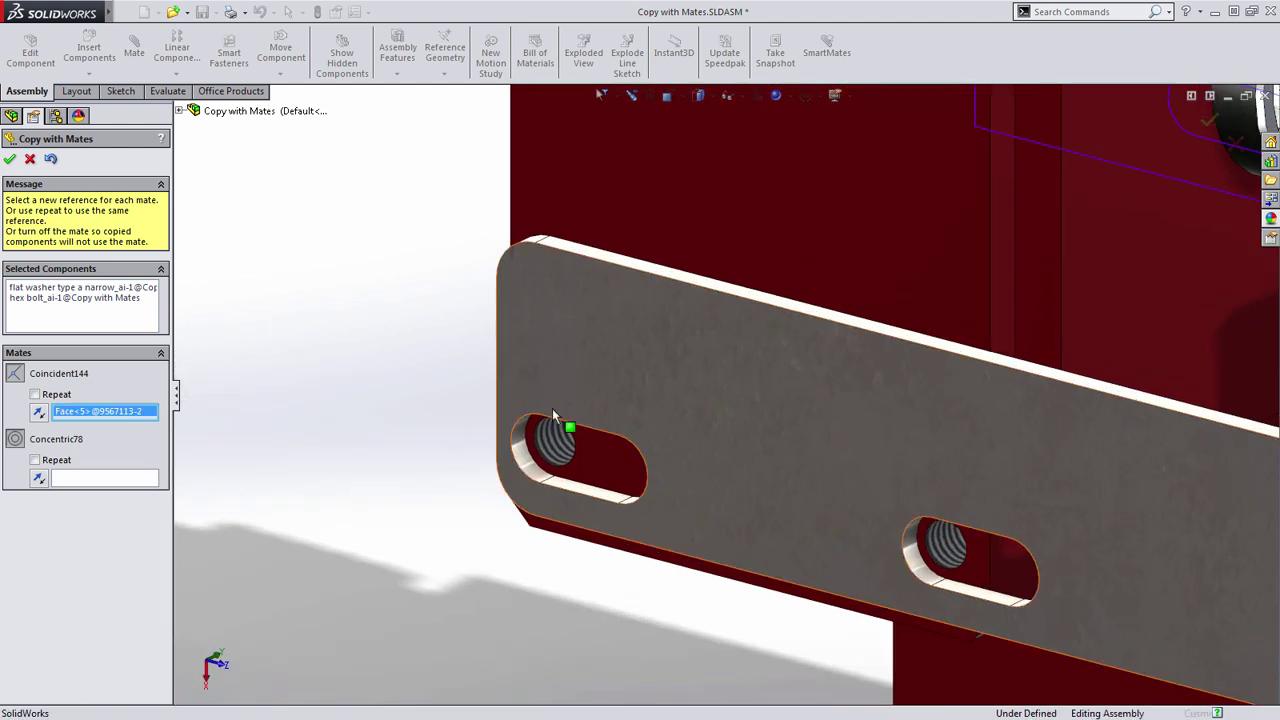
{"action": "left_click", "coordinate": [566, 449]}
{"action": "key", "text": "Return"}
{"action": "left_click", "coordinate": [900, 449]}
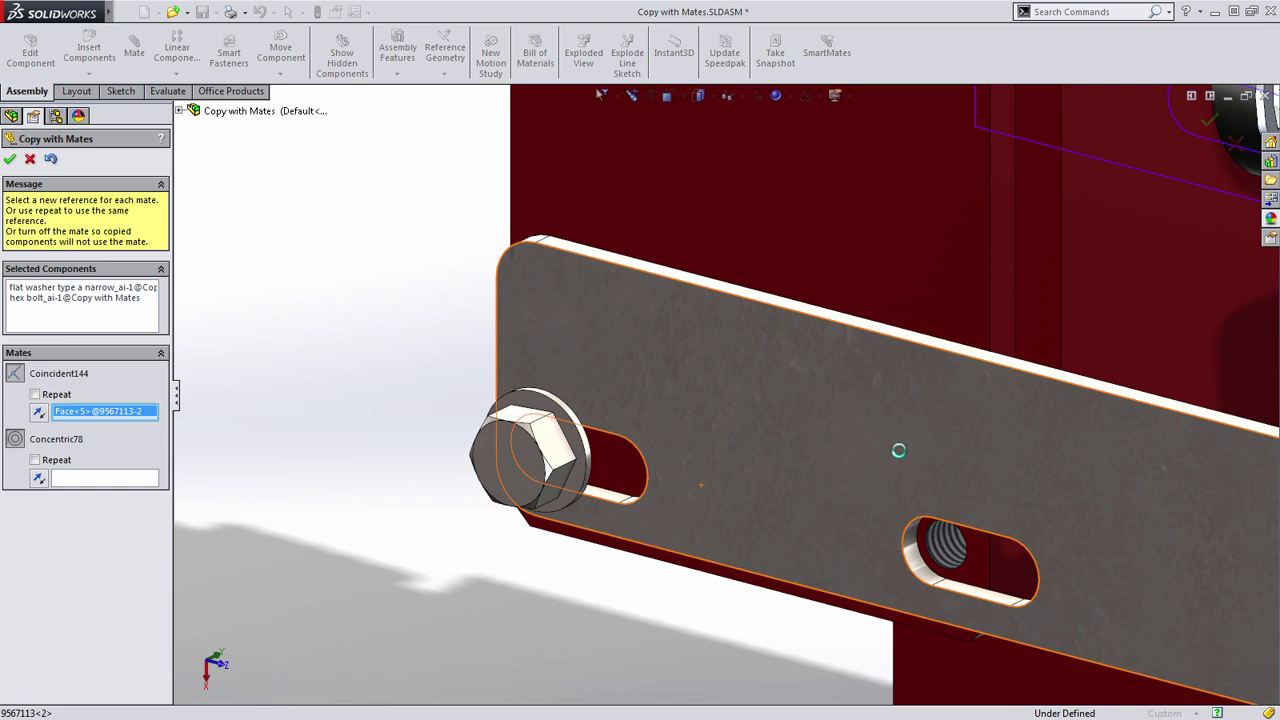
{"action": "left_click", "coordinate": [940, 543]}
{"action": "key", "text": "Return"}
{"action": "key", "text": "f"}
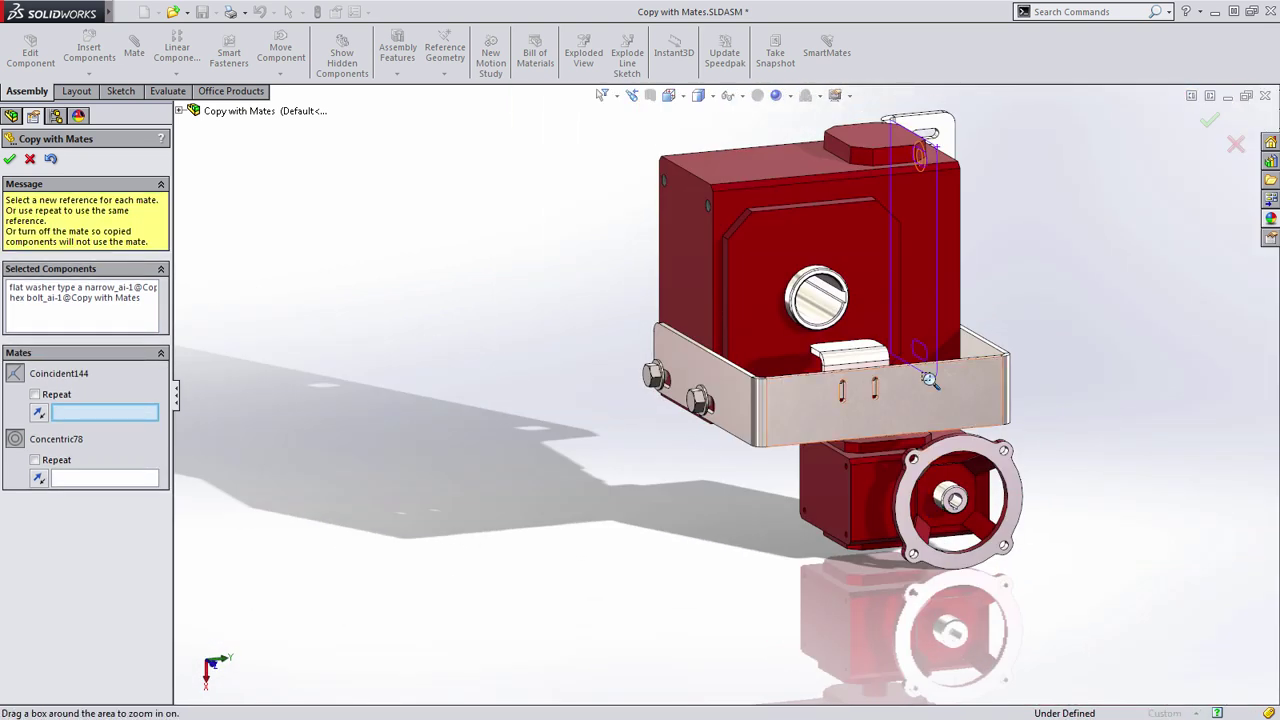
Seat the last copy in the front flange's right slot, flip it so the head faces outward, and confirm.
{"action": "left_click_drag", "start_coordinate": [790, 330], "coordinate": [905, 418]}
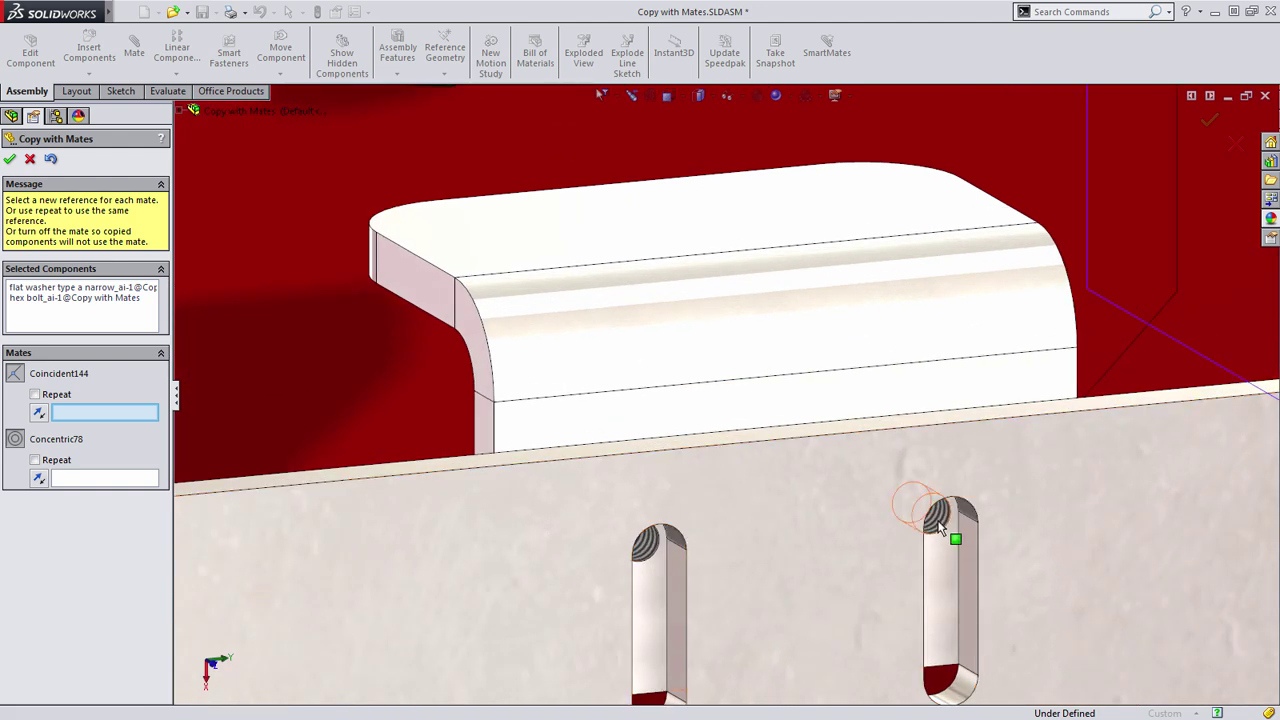
{"action": "left_click", "coordinate": [995, 500]}
{"action": "scroll", "coordinate": [1000, 525], "scroll_direction": "up", "scroll_amount": 3}
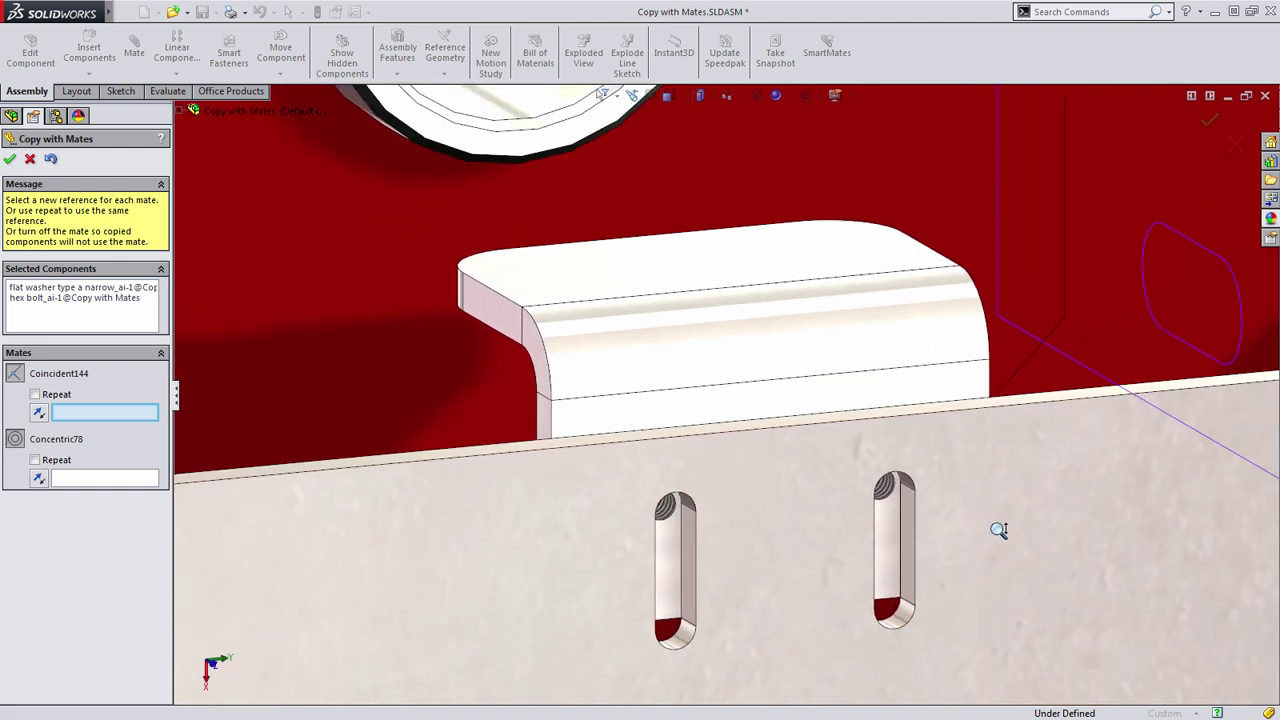
{"action": "left_click", "coordinate": [869, 477]}
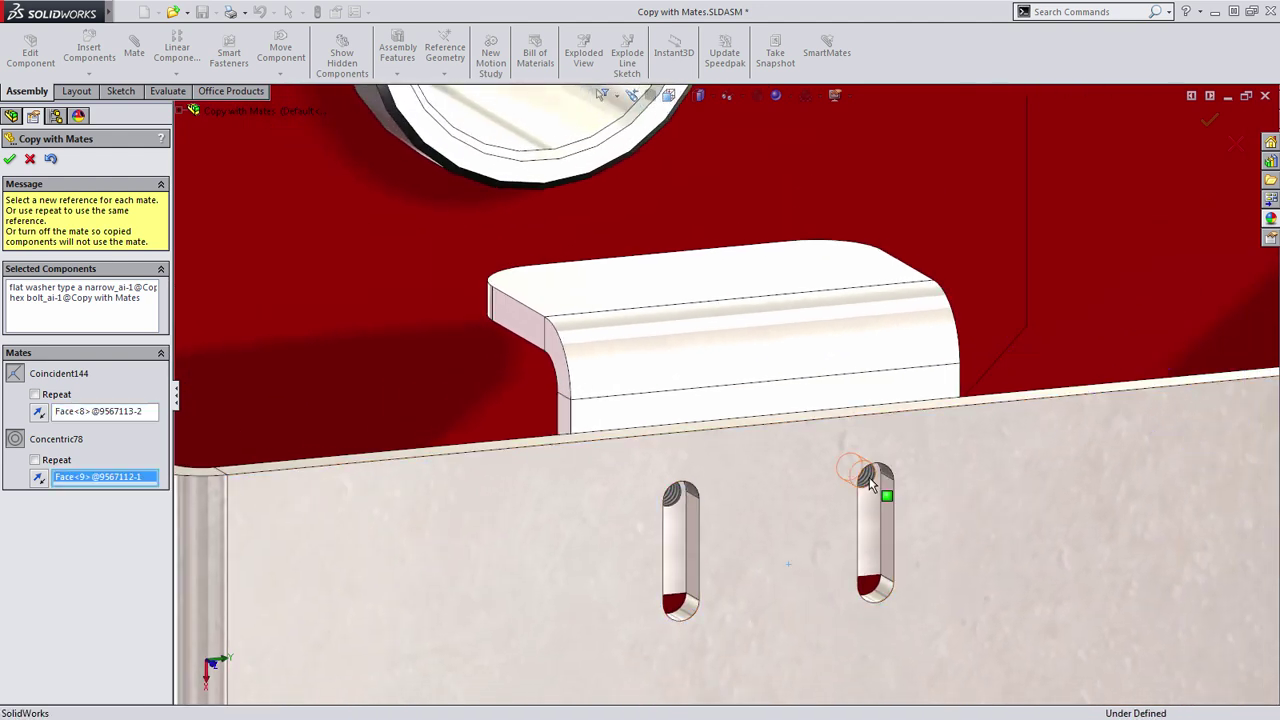
{"action": "middle_click_drag", "start_coordinate": [665, 497], "coordinate": [729, 538]}
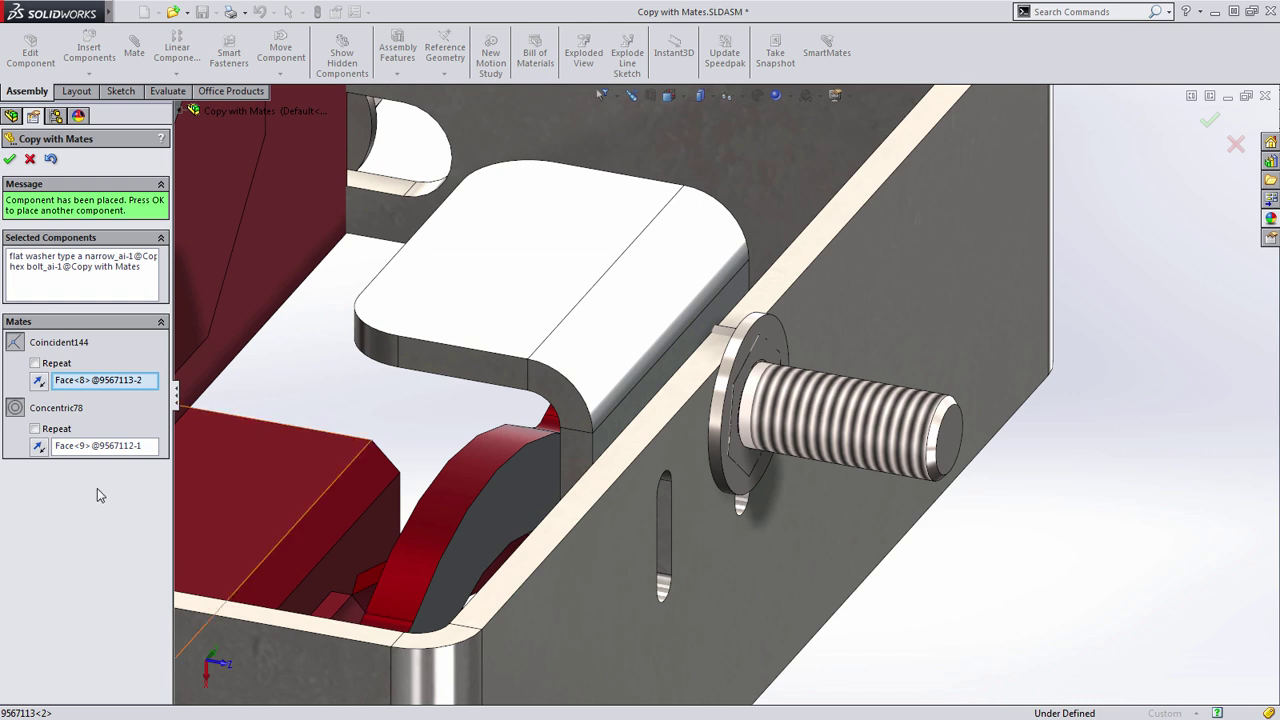
{"action": "left_click", "coordinate": [40, 448]}
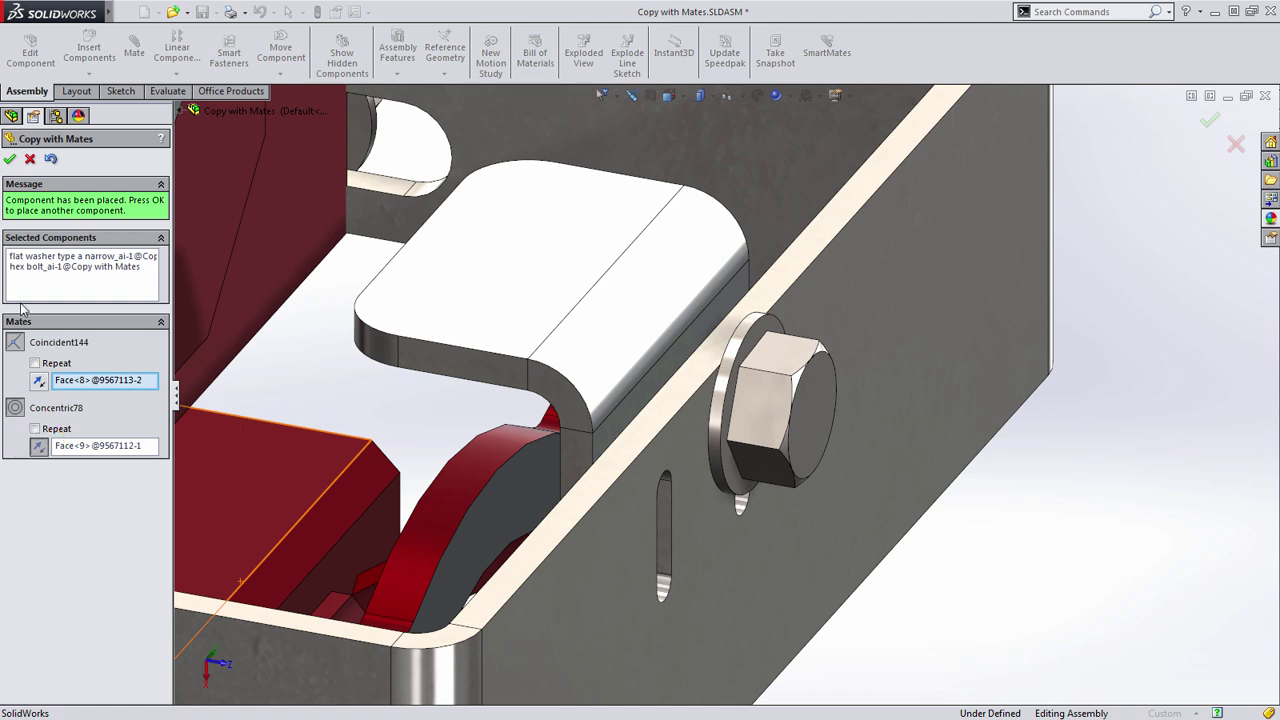
{"action": "left_click", "coordinate": [9, 159]}
Close Copy with Mates and orbit to the front bolt at the bracket corner.
{"action": "left_click", "coordinate": [9, 159]}
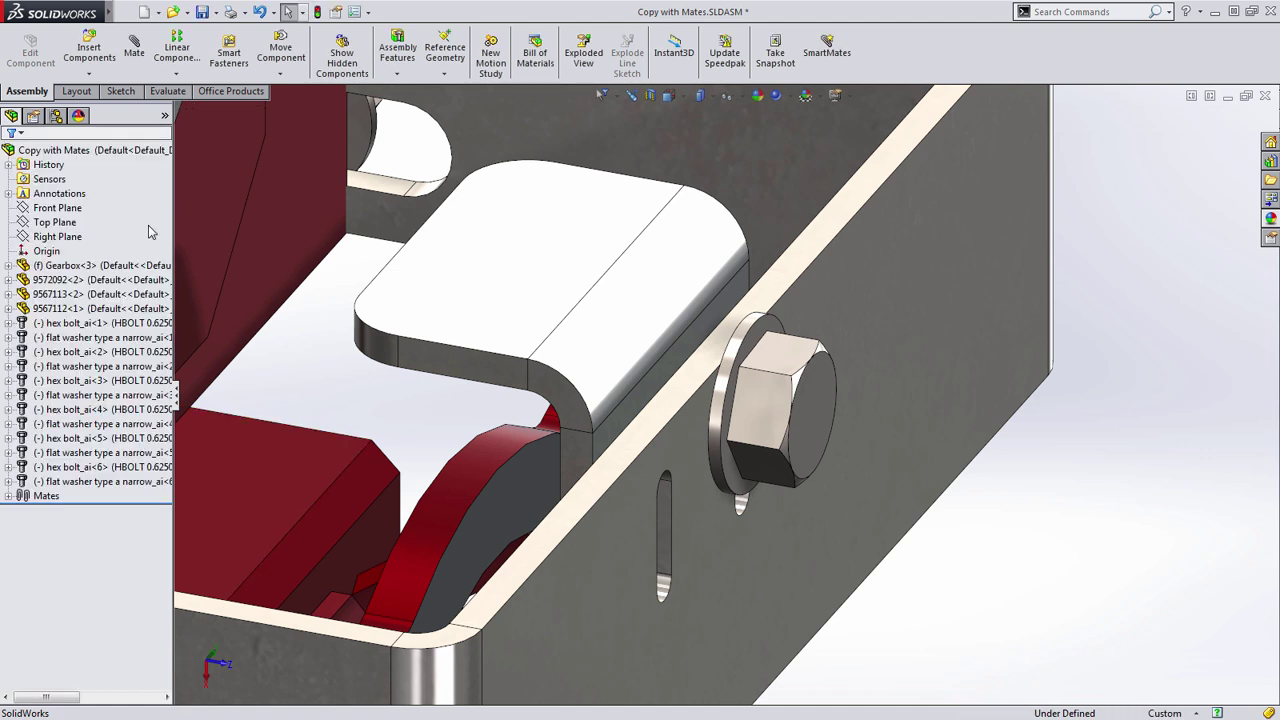
{"action": "scroll", "coordinate": [614, 345], "scroll_direction": "up", "scroll_amount": 5}
{"action": "middle_click_drag", "start_coordinate": [614, 345], "coordinate": [390, 399]}
{"action": "scroll", "coordinate": [452, 435], "scroll_direction": "down", "scroll_amount": 4}
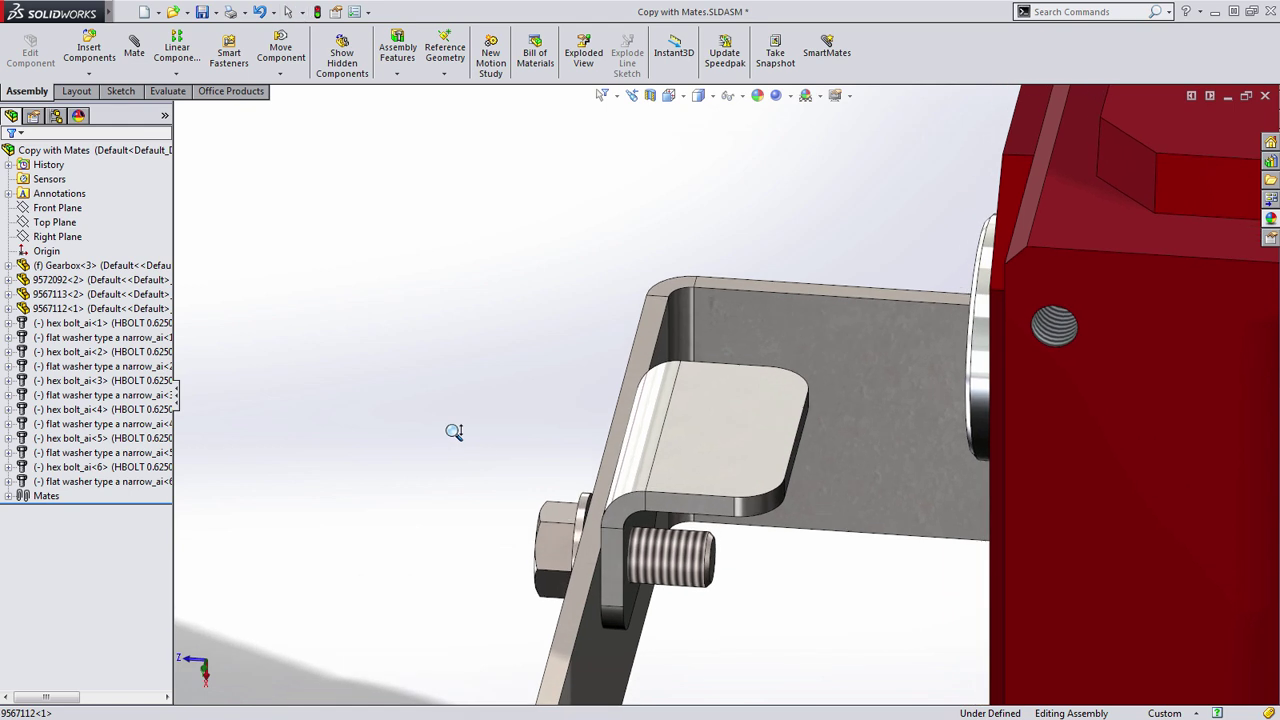
Edit the front toolbox bolt to size 1/4-20 with a 0.75 length.
{"action": "right_click", "coordinate": [555, 549]}
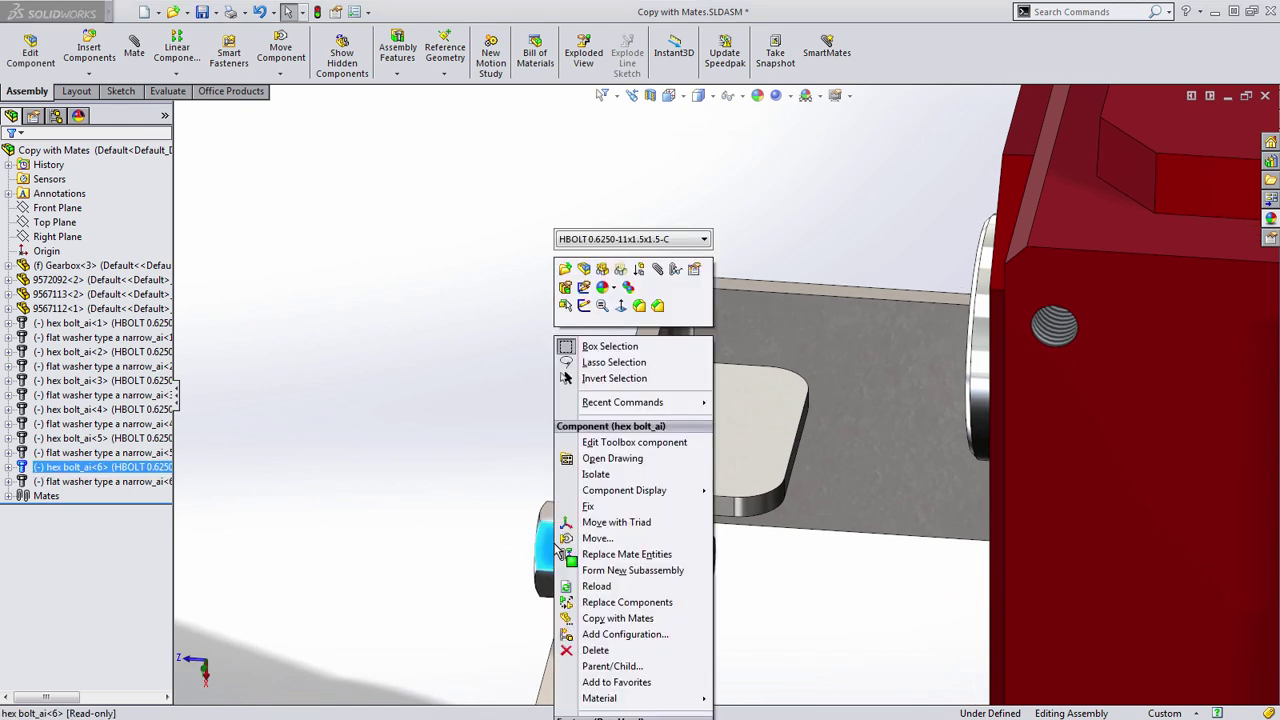
{"action": "left_click", "coordinate": [647, 446]}
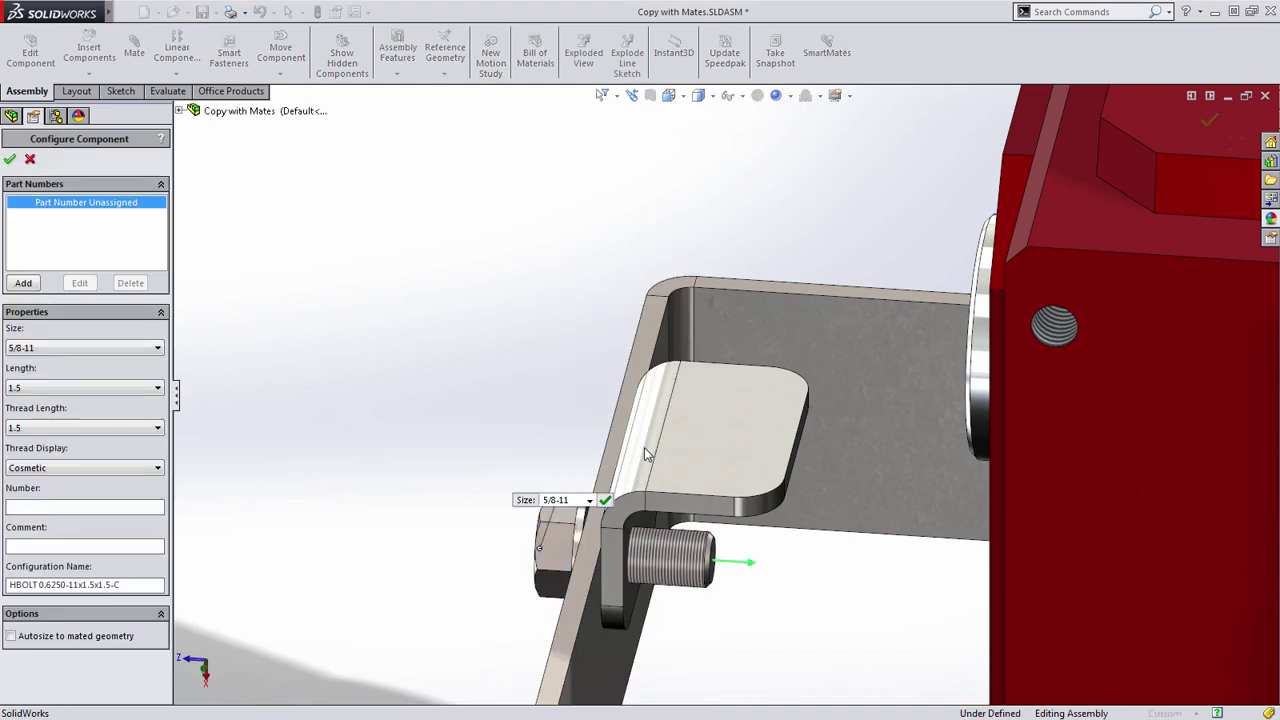
{"action": "left_click", "coordinate": [591, 500]}
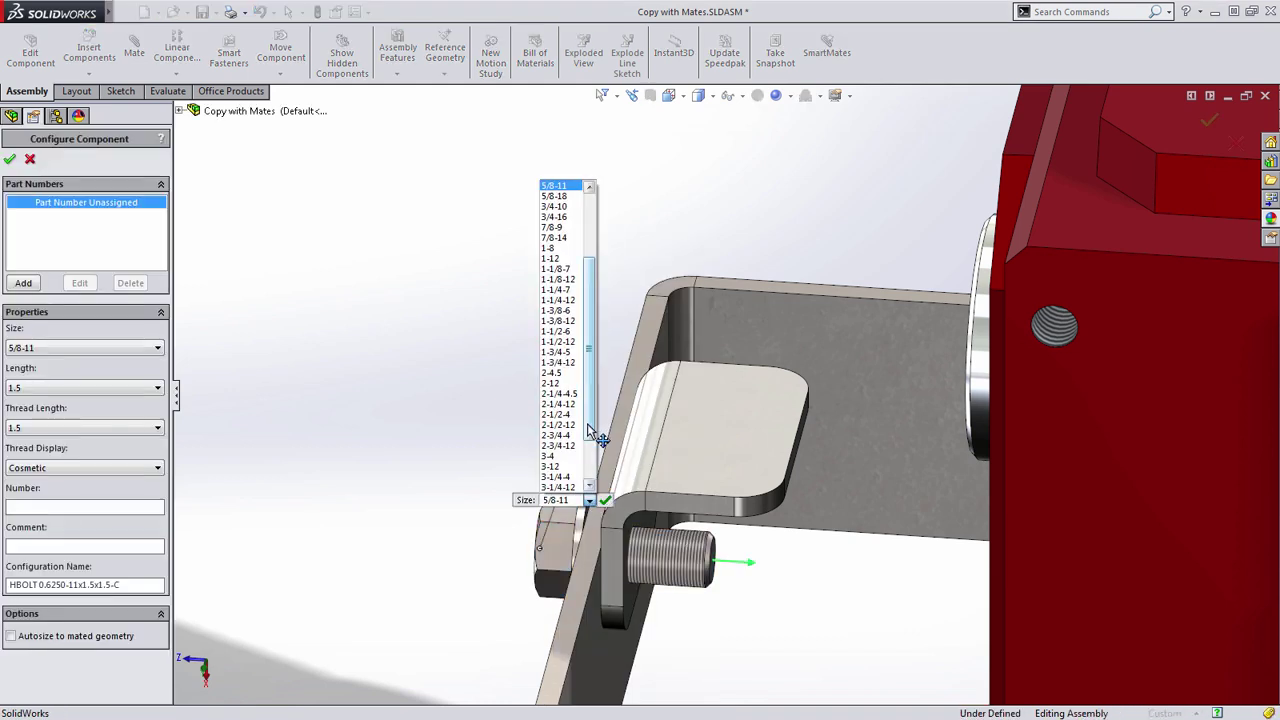
{"action": "scroll", "coordinate": [594, 380], "scroll_direction": "up", "scroll_amount": 3}
{"action": "scroll", "coordinate": [600, 370], "scroll_direction": "up", "scroll_amount": 2}
{"action": "left_click", "coordinate": [568, 196]}
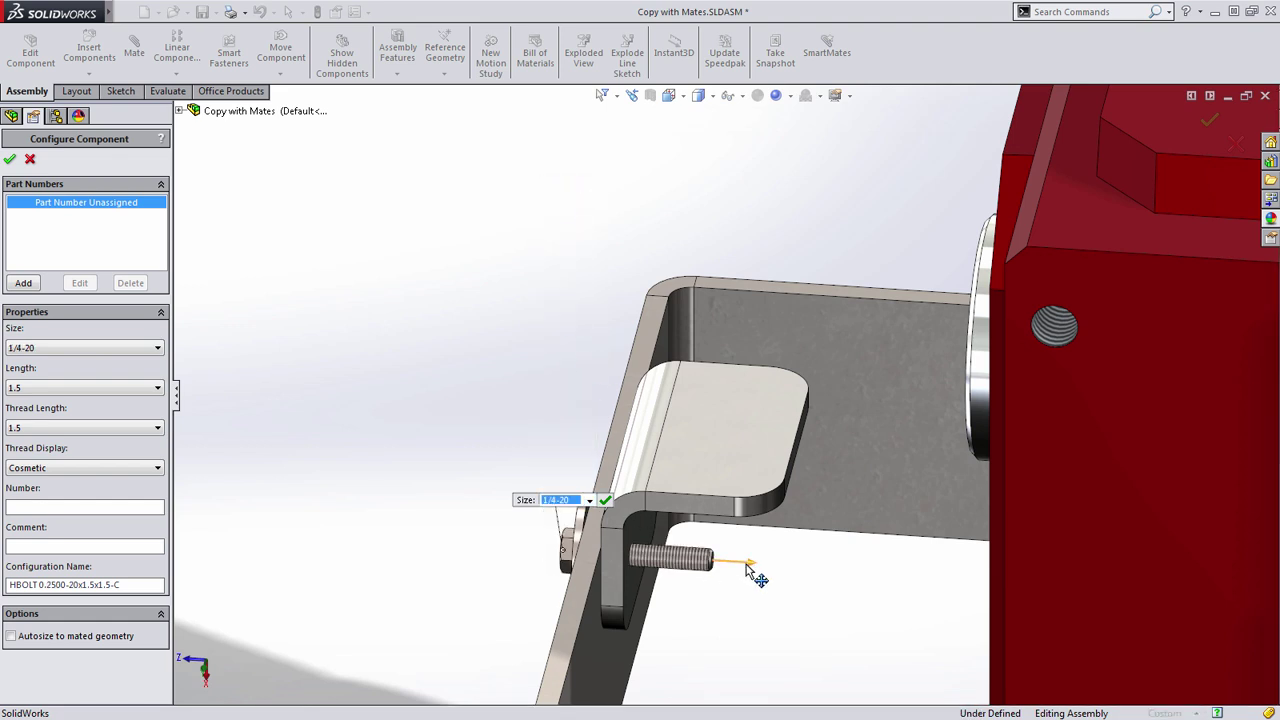
{"action": "left_click_drag", "start_coordinate": [752, 564], "coordinate": [684, 590]}
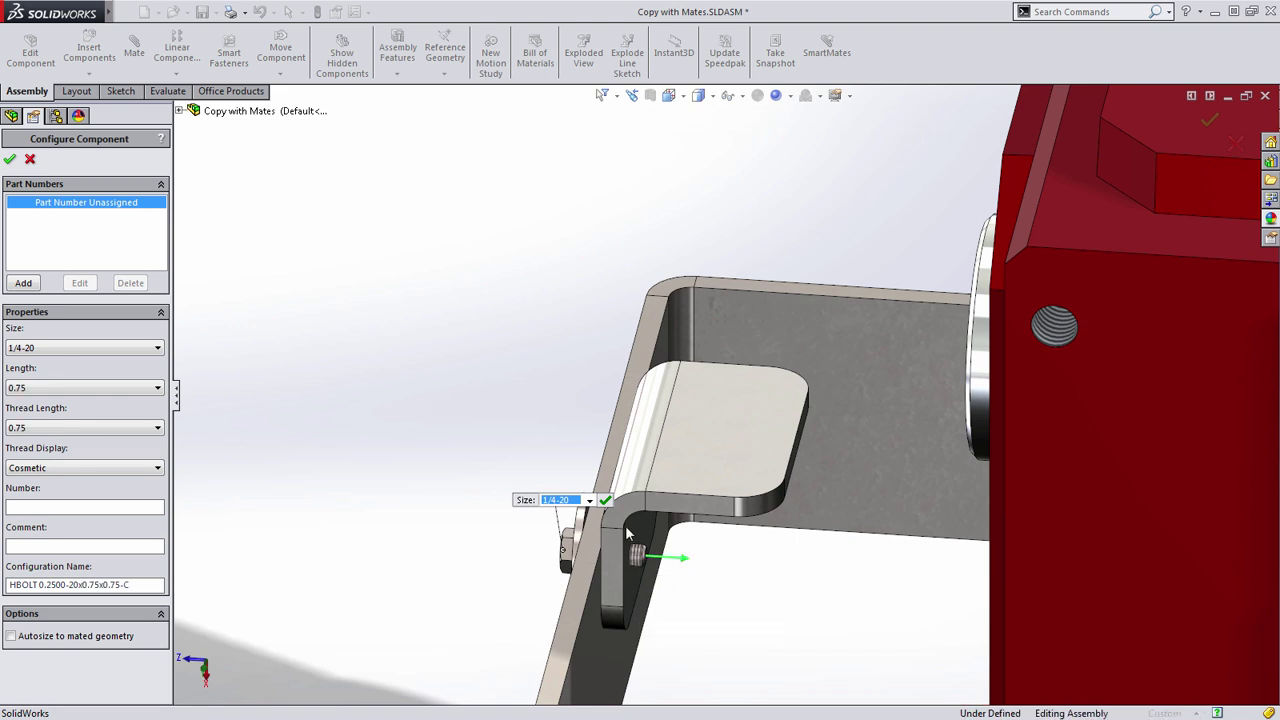
{"action": "left_click", "coordinate": [605, 500]}
{"action": "middle_click_drag", "start_coordinate": [383, 517], "coordinate": [437, 535]}
Edit the front washer's toolbox size to 1/4 (Preferred Narrow FW 0.25).
{"action": "right_click", "coordinate": [440, 545]}
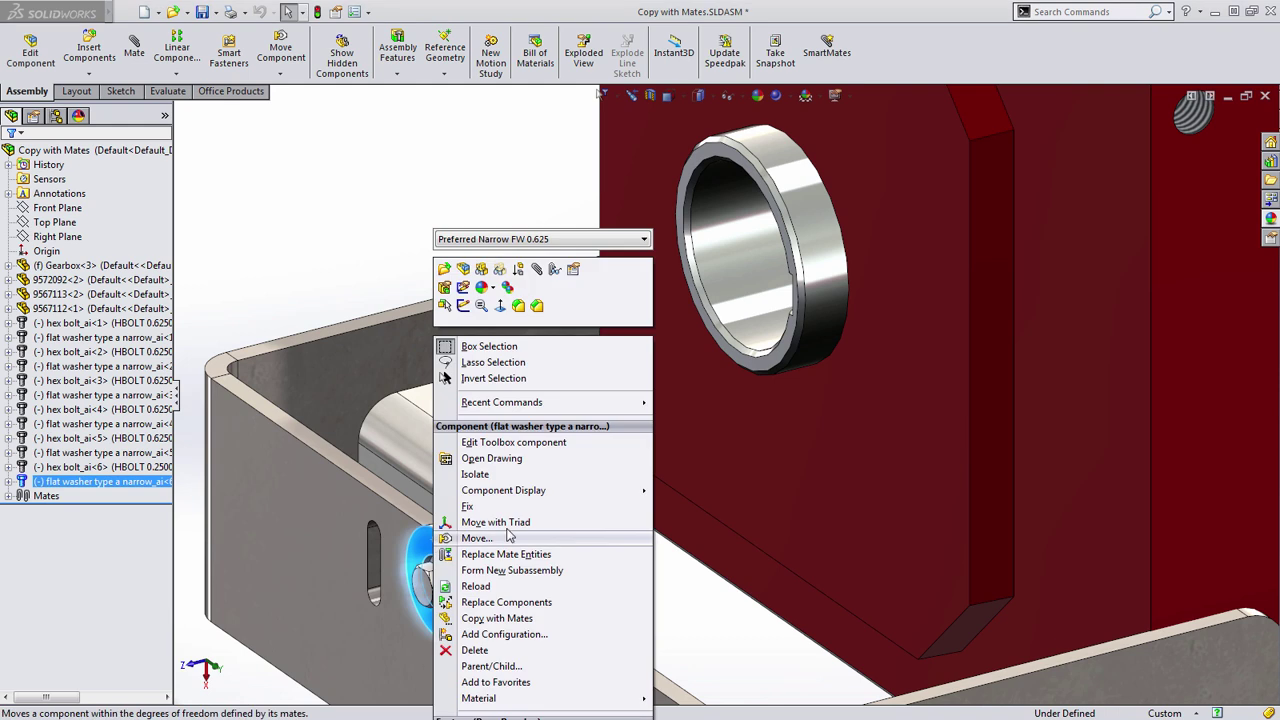
{"action": "left_click", "coordinate": [528, 452]}
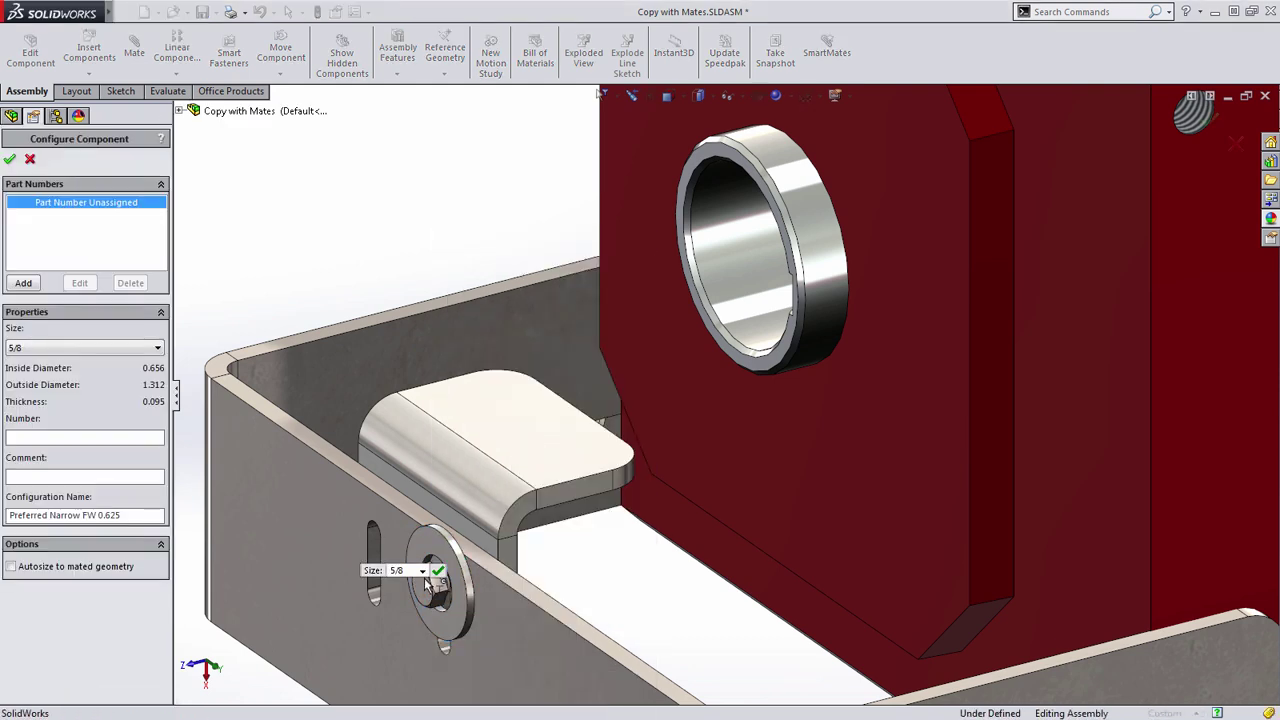
{"action": "left_click", "coordinate": [423, 571]}
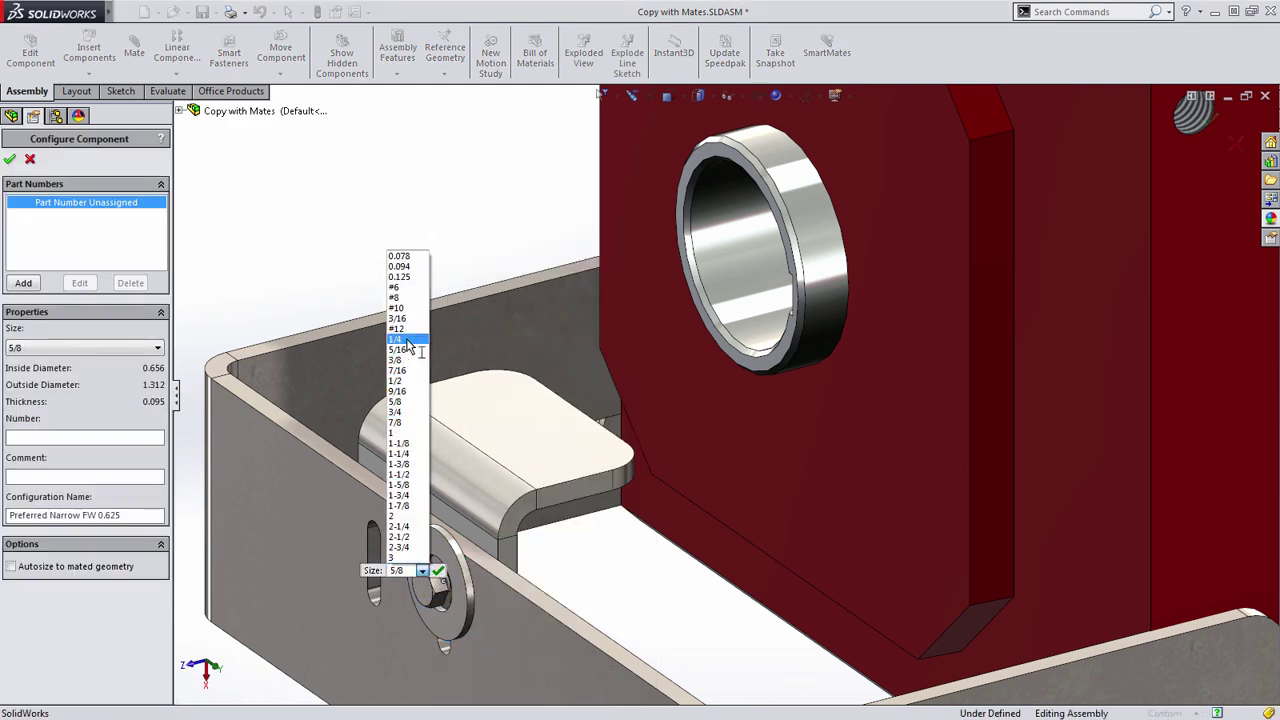
{"action": "left_click", "coordinate": [402, 349]}
{"action": "left_click", "coordinate": [438, 571]}
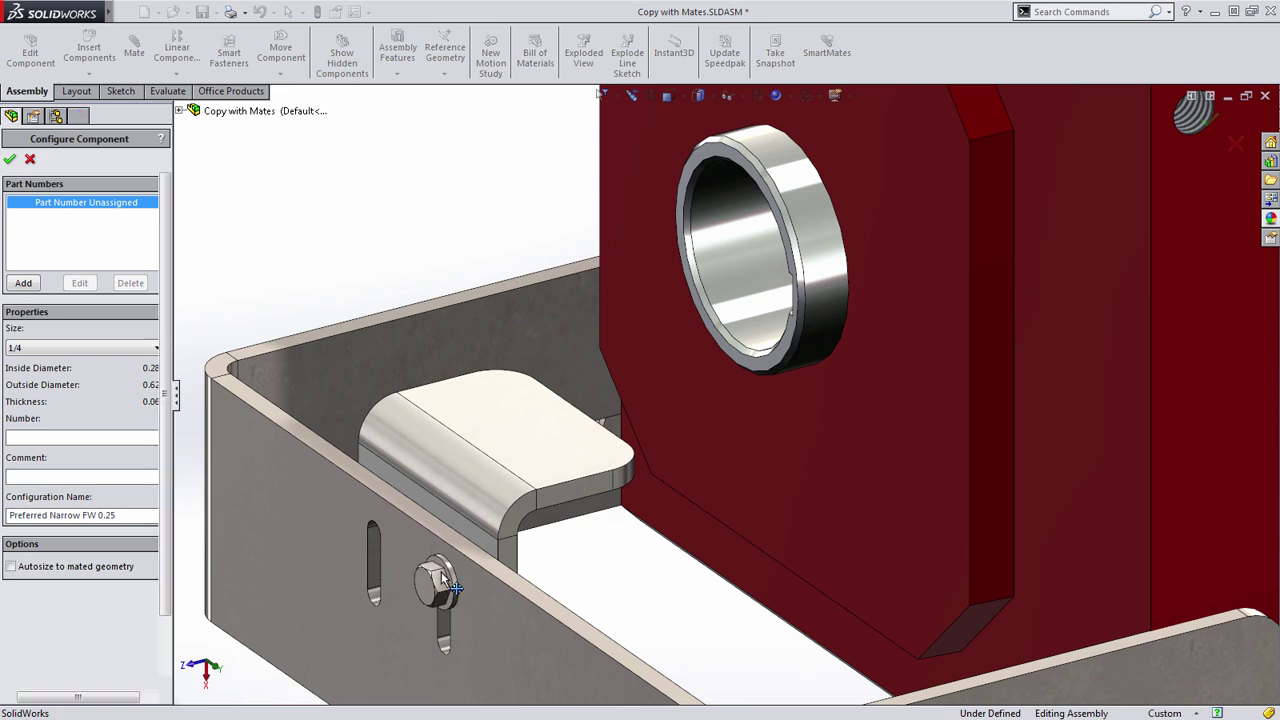
{"action": "middle_click_drag", "start_coordinate": [452, 551], "coordinate": [671, 480], "text": "ctrl"}
Select the resized washer and bolt and start Copy with Mates on them.
{"action": "scroll", "coordinate": [797, 415], "scroll_direction": "down", "scroll_amount": 3}
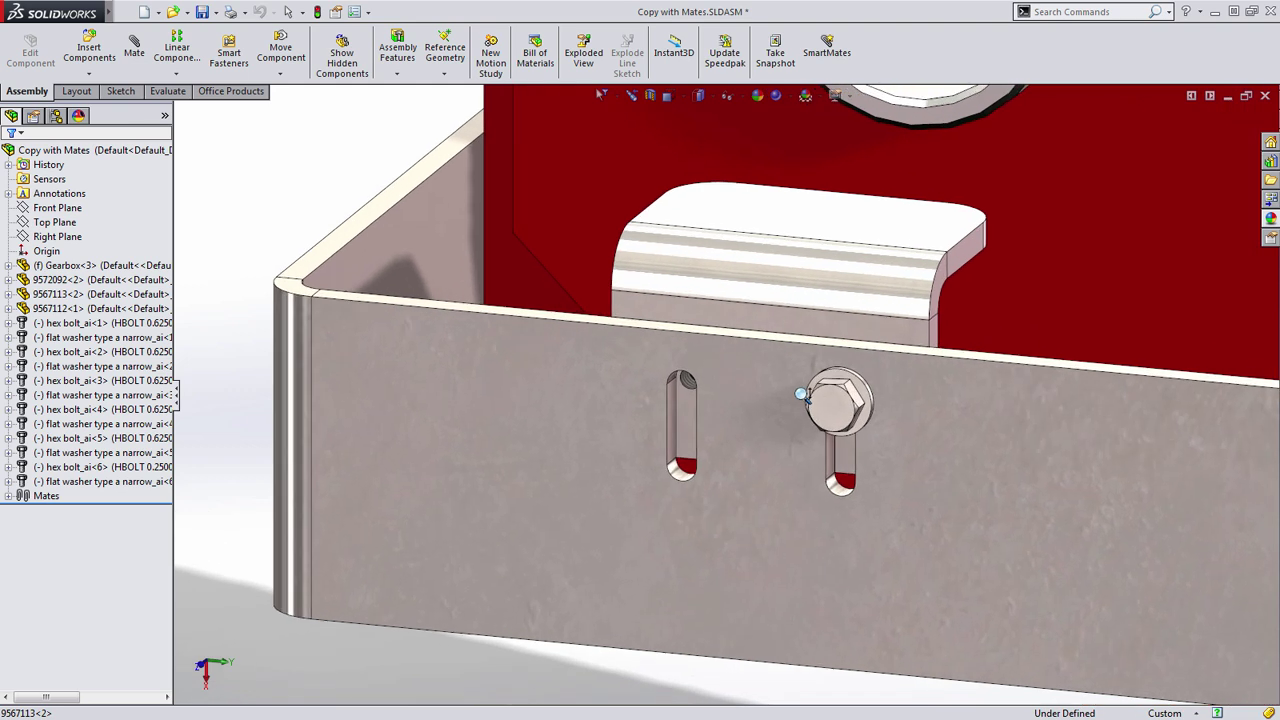
{"action": "left_click", "coordinate": [845, 408]}
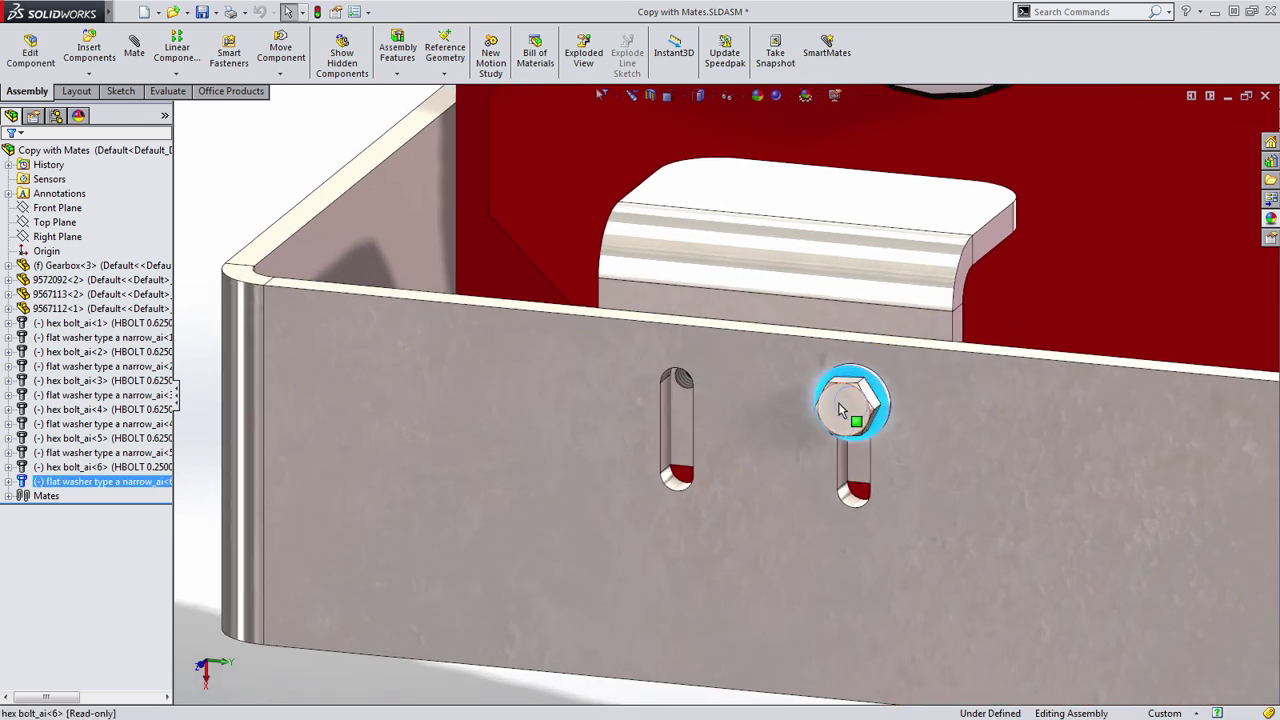
{"action": "left_click", "coordinate": [846, 403], "text": "ctrl"}
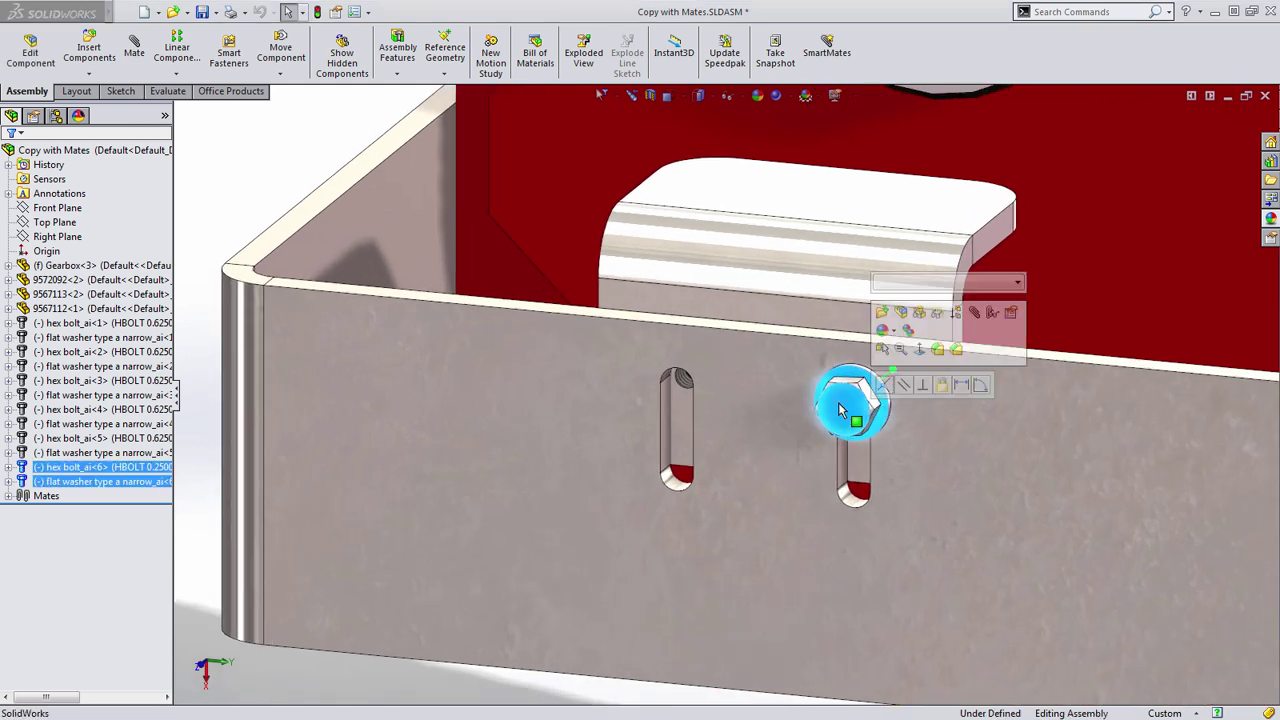
{"action": "right_click", "coordinate": [840, 410]}
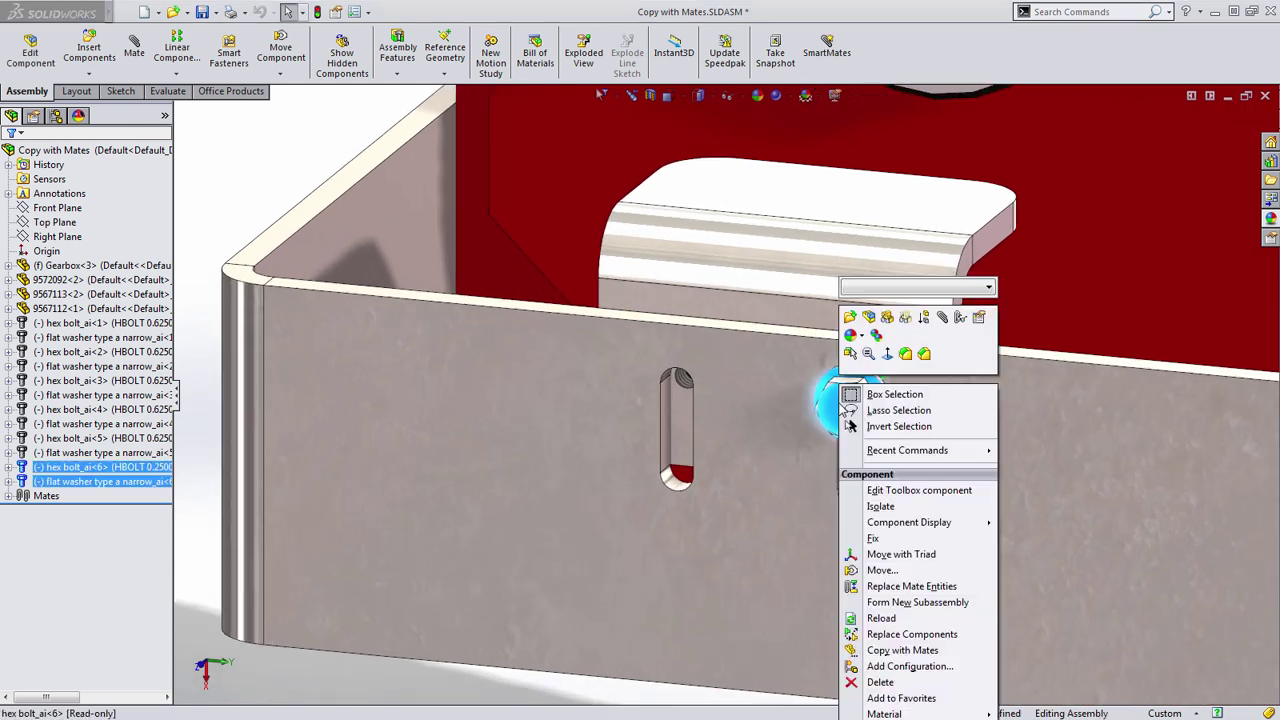
{"action": "left_click", "coordinate": [893, 652]}
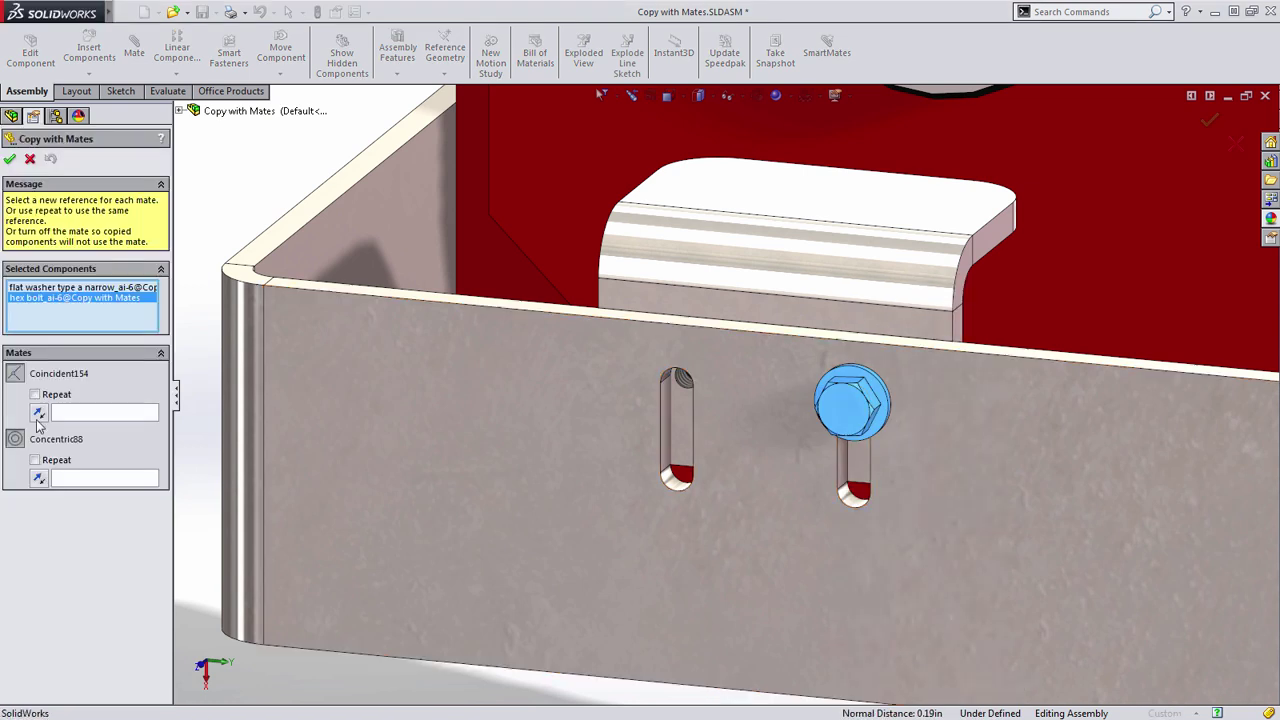
Repeat the face for Coincident154, pick the left slot for Concentric88, and finish the copy.
{"action": "left_click", "coordinate": [72, 414]}
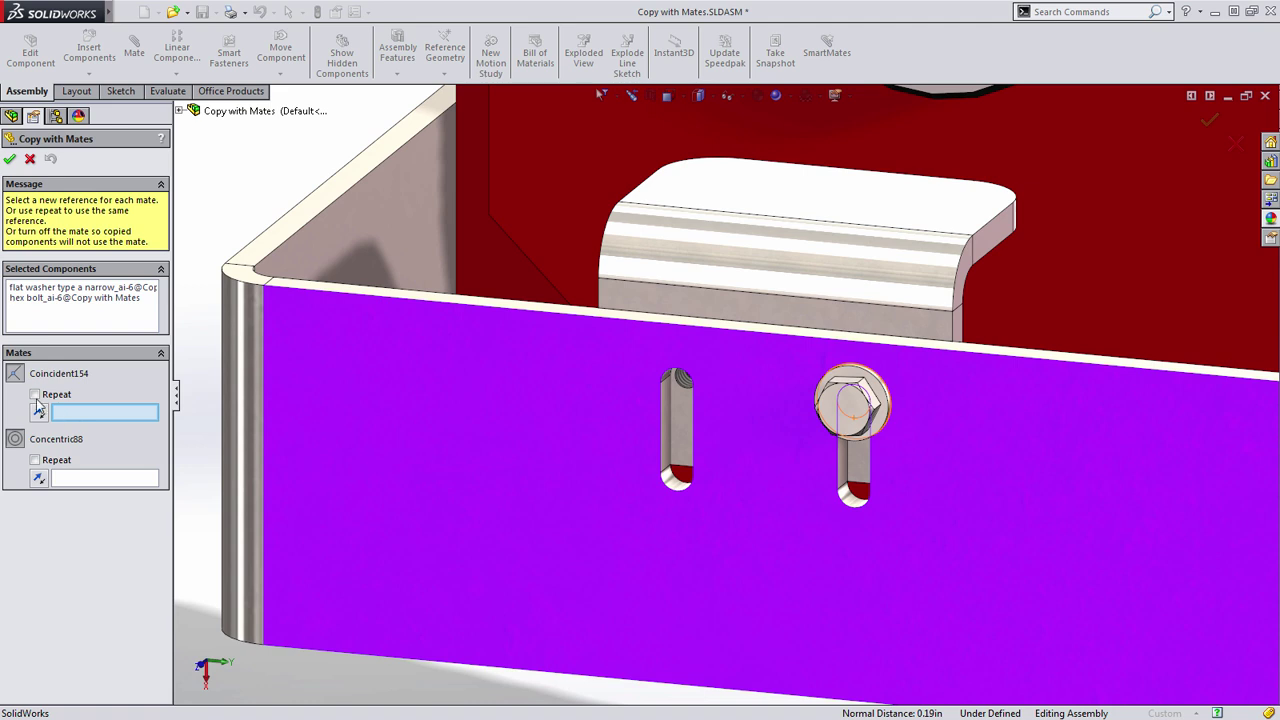
{"action": "left_click", "coordinate": [35, 395]}
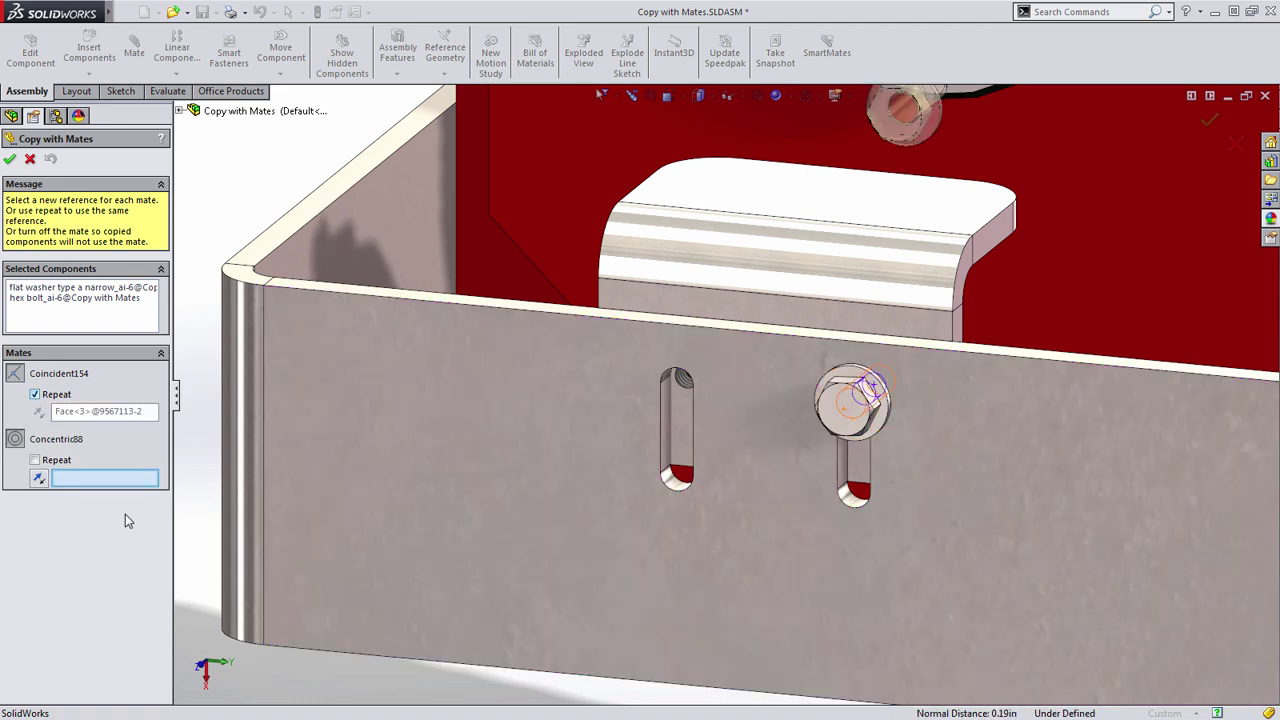
{"action": "left_click", "coordinate": [686, 390]}
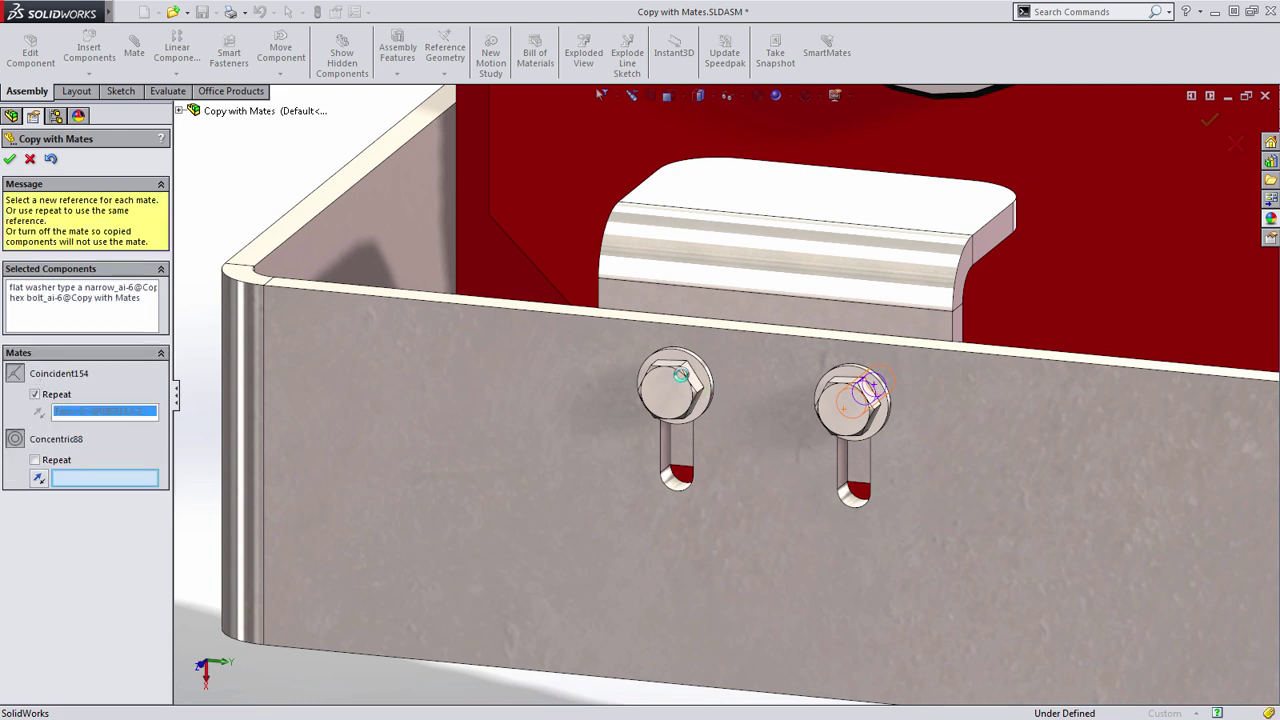
{"action": "left_click", "coordinate": [10, 158]}
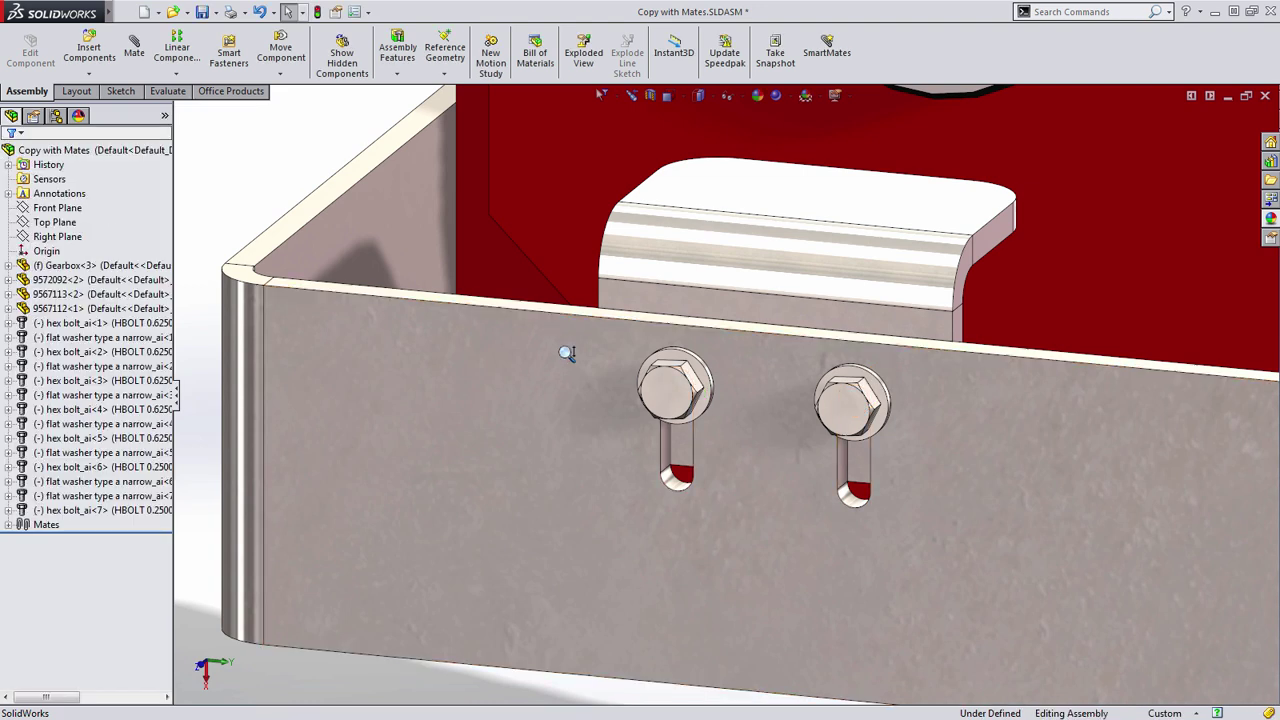
Zoom to fit, orbit and pan to inspect all seven bolt-and-washer sets on the gearbox.
{"action": "key", "text": "f"}
{"action": "middle_click_drag", "start_coordinate": [580, 485], "coordinate": [563, 508]}
{"action": "left_click", "coordinate": [87, 323]}
{"action": "key", "text": "Escape"}
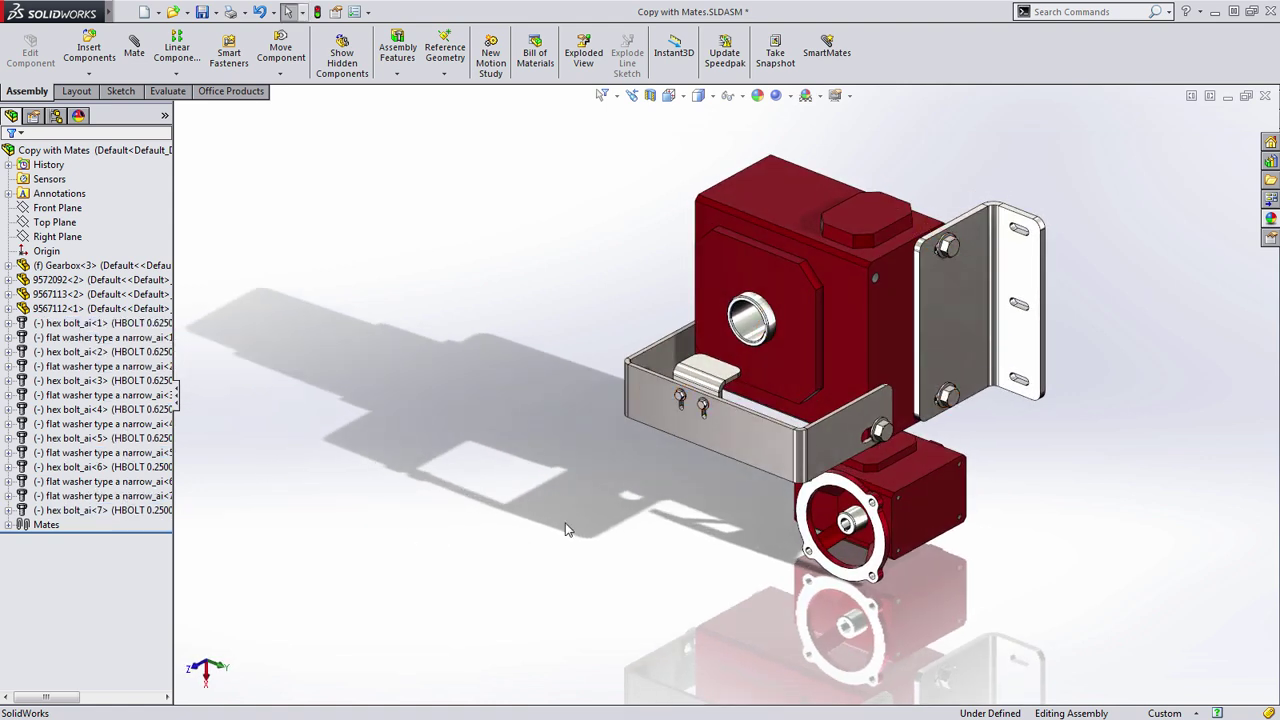
{"action": "middle_click_drag", "start_coordinate": [573, 501], "coordinate": [467, 528], "text": "ctrl"}
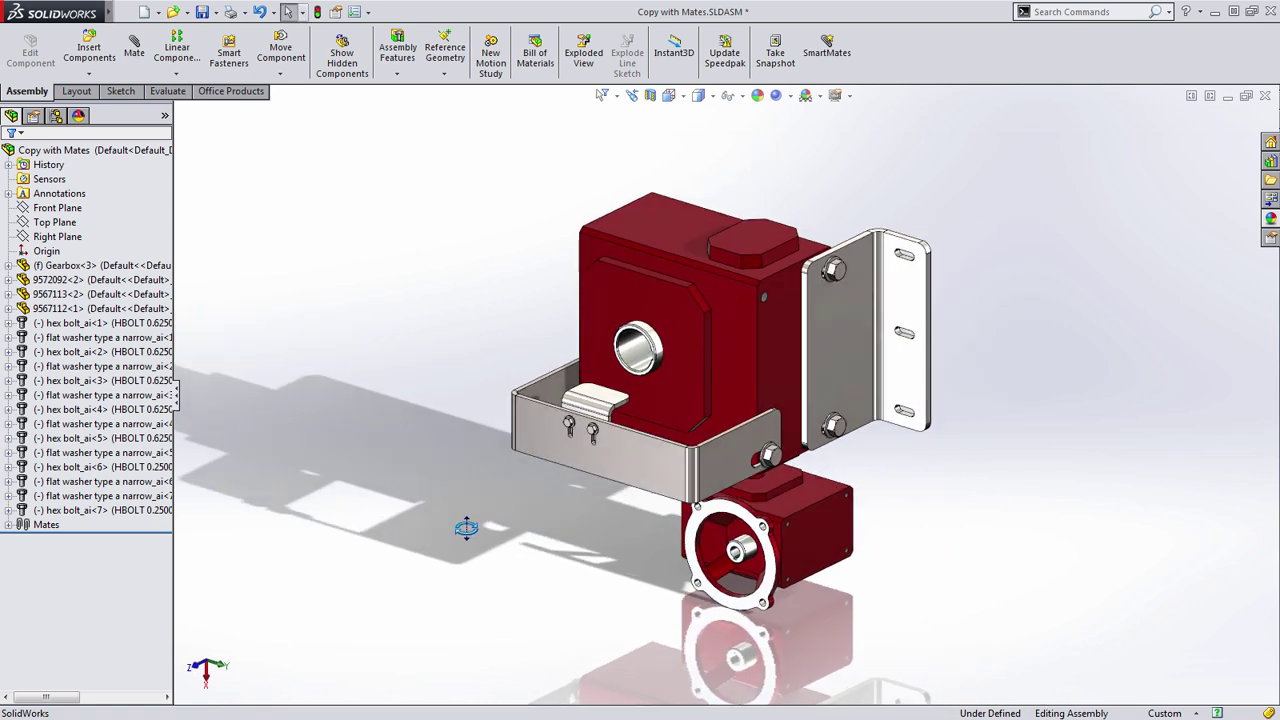